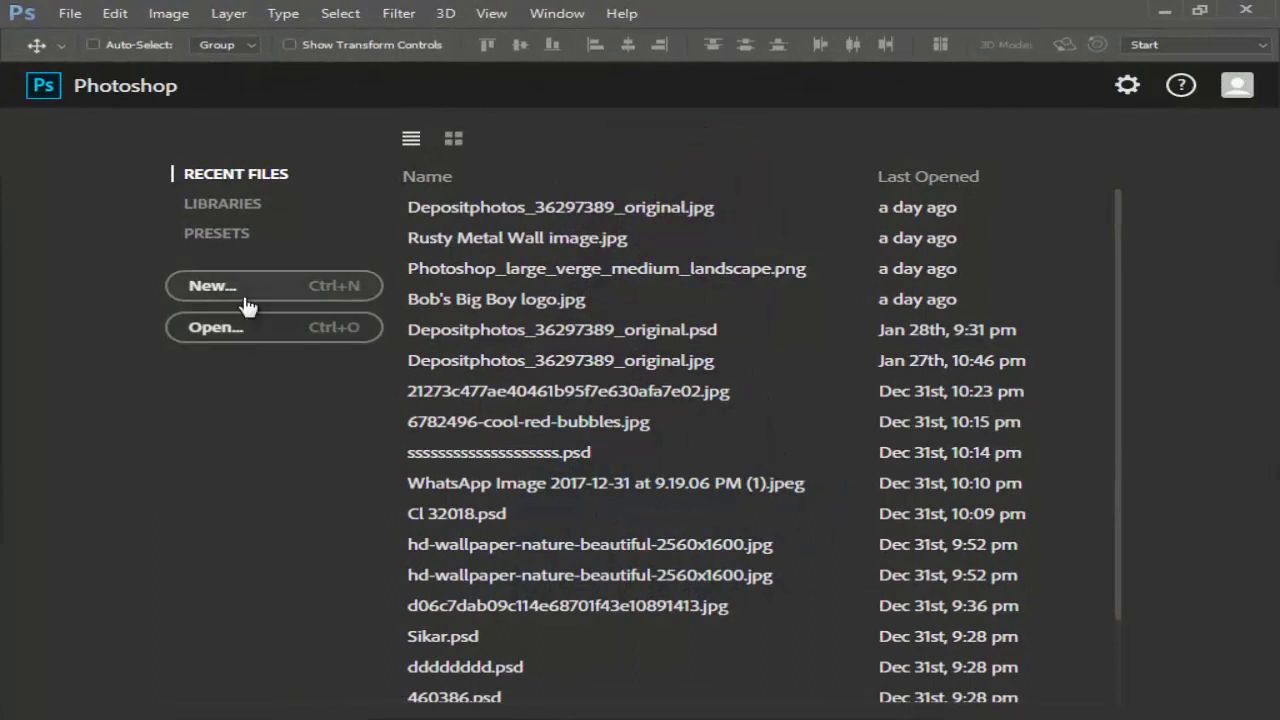
# Open 'Rusty Metal Wall image.jpg' from the Recent Files list
pyautogui.click(480, 242)
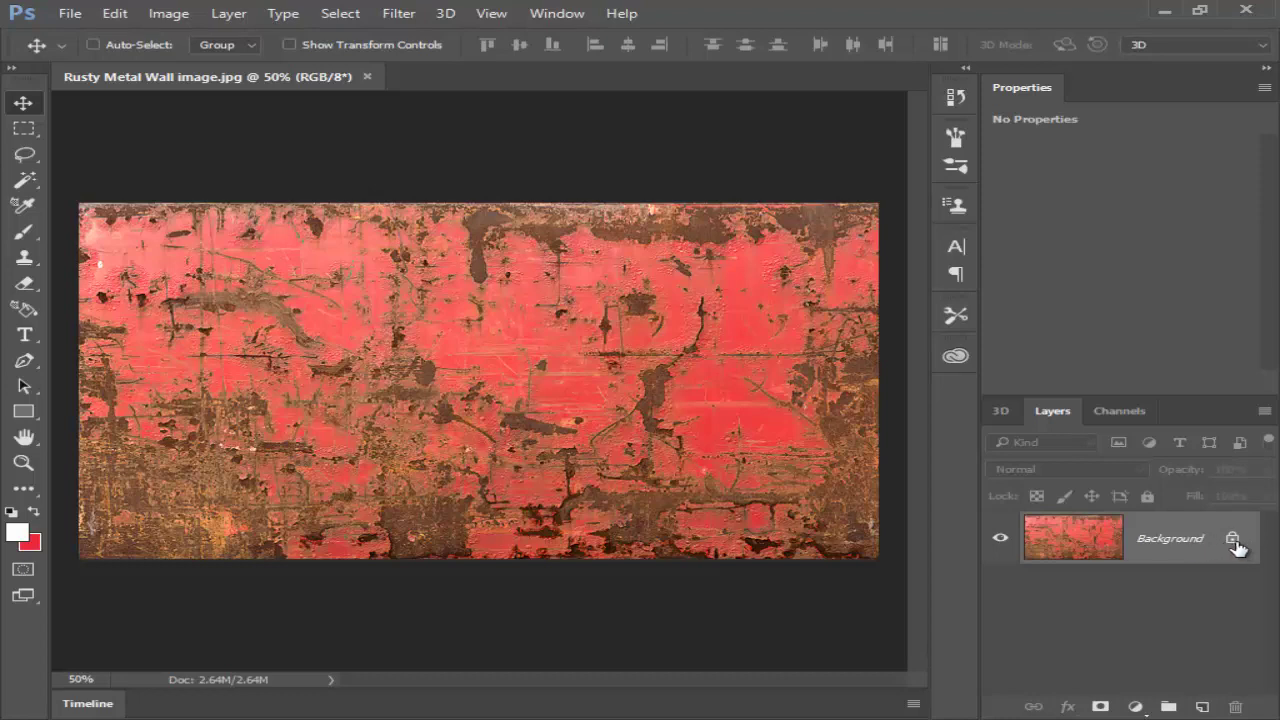
# Unlock the Background into Layer 0, view only the Red channel, and duplicate it as Red copy
pyautogui.click(1233, 540)
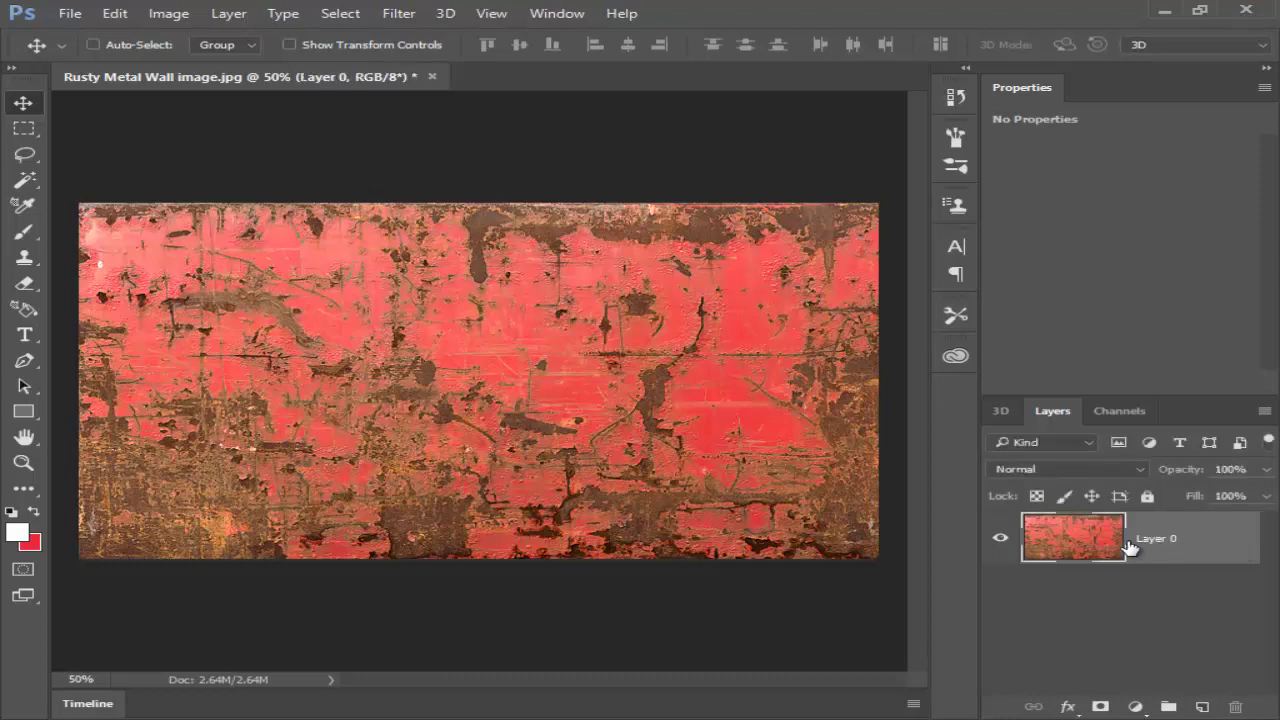
pyautogui.click(1094, 411)
pyautogui.click(995, 464)
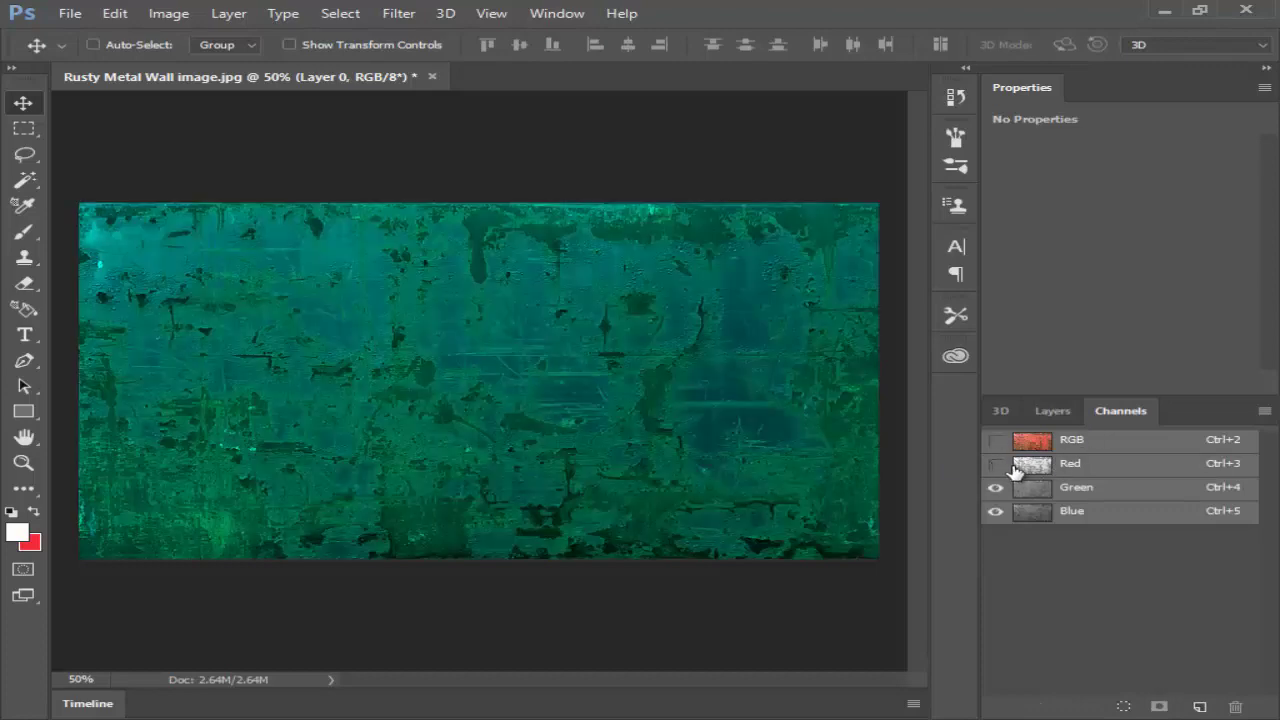
pyautogui.click(996, 465)
pyautogui.click(1053, 465)
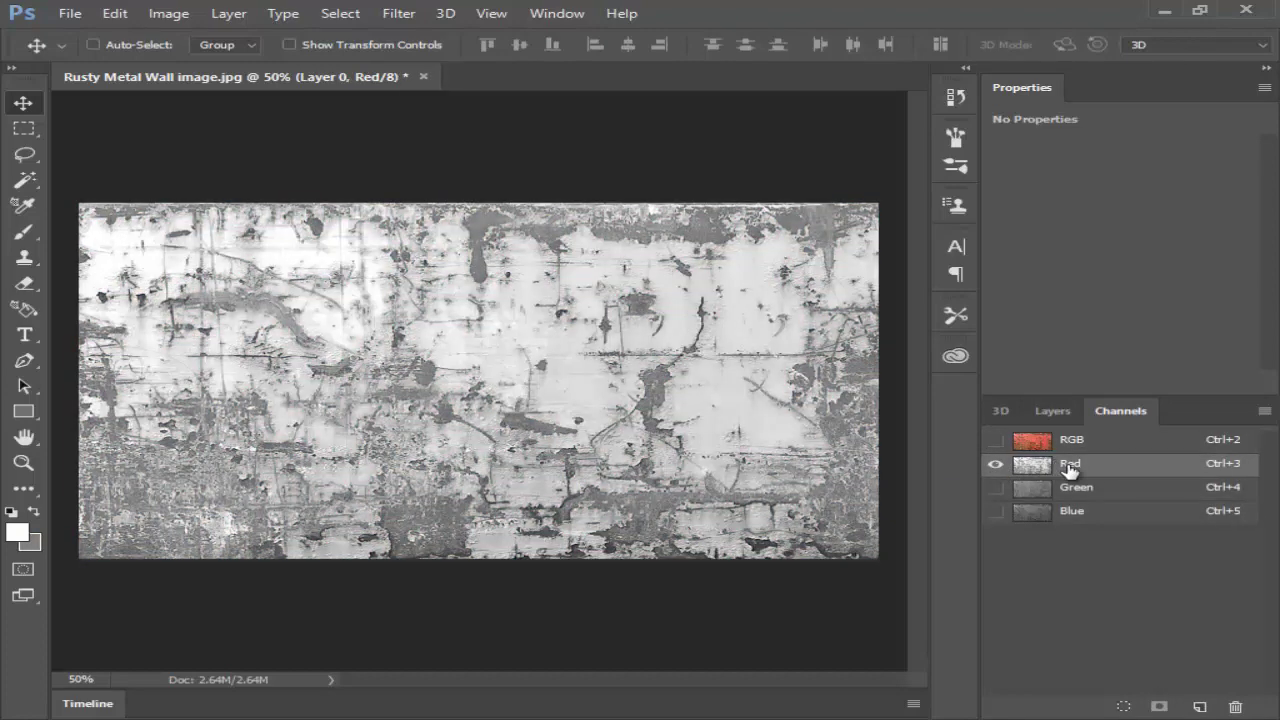
pyautogui.moveTo(1068, 470); pyautogui.dragTo(1199, 707)
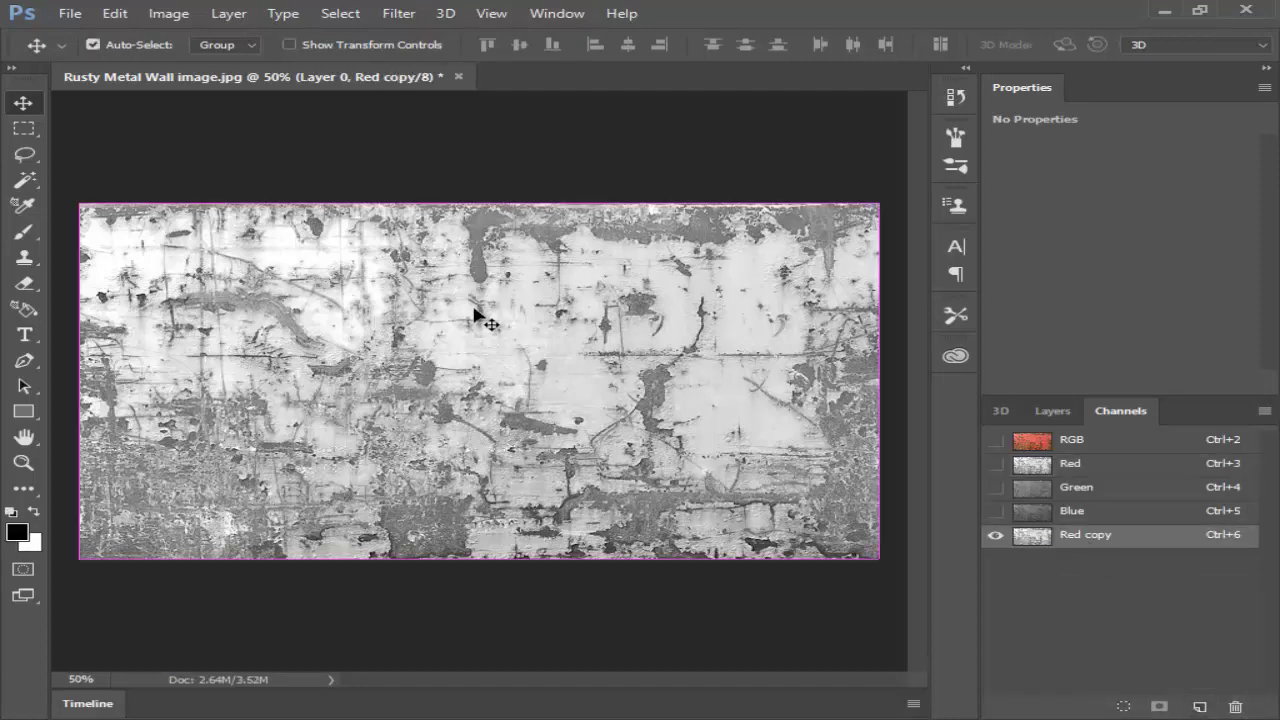
# Apply Levels with input values 161 / 1.00 / 184 to the Red copy channel
pyautogui.hotkey('ctrl', 'l')
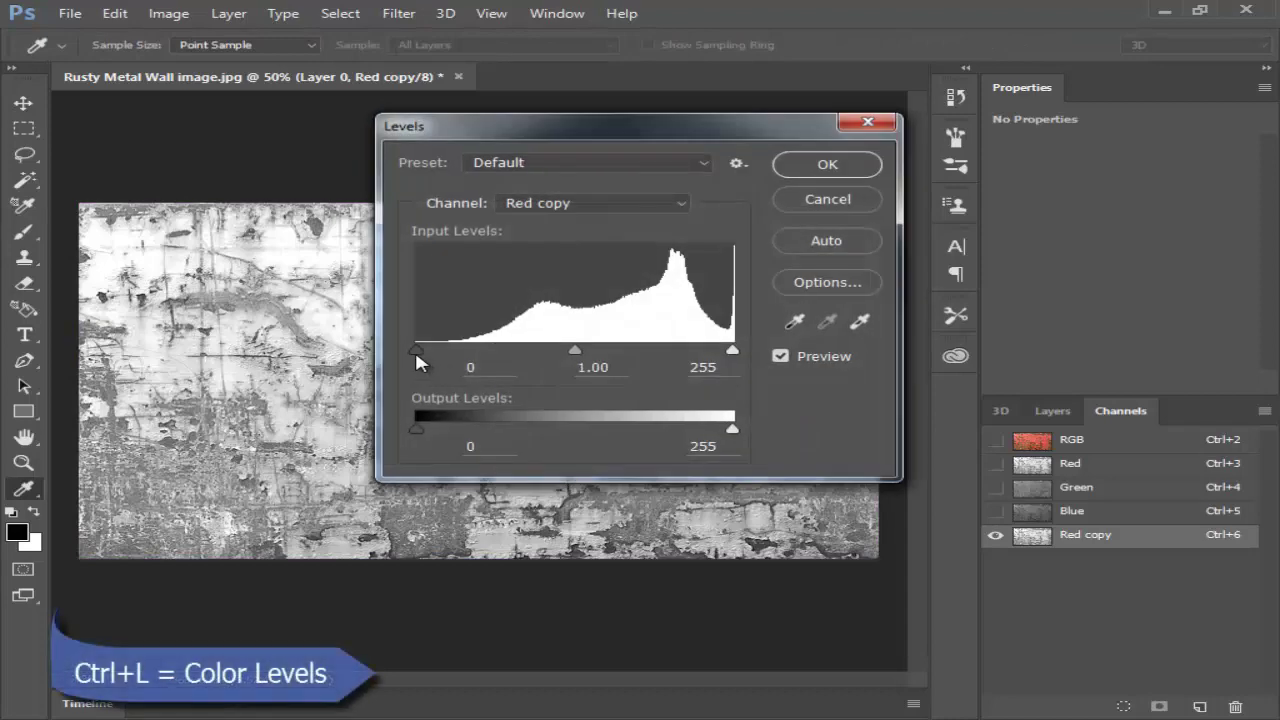
pyautogui.moveTo(601, 143); pyautogui.dragTo(922, 254)
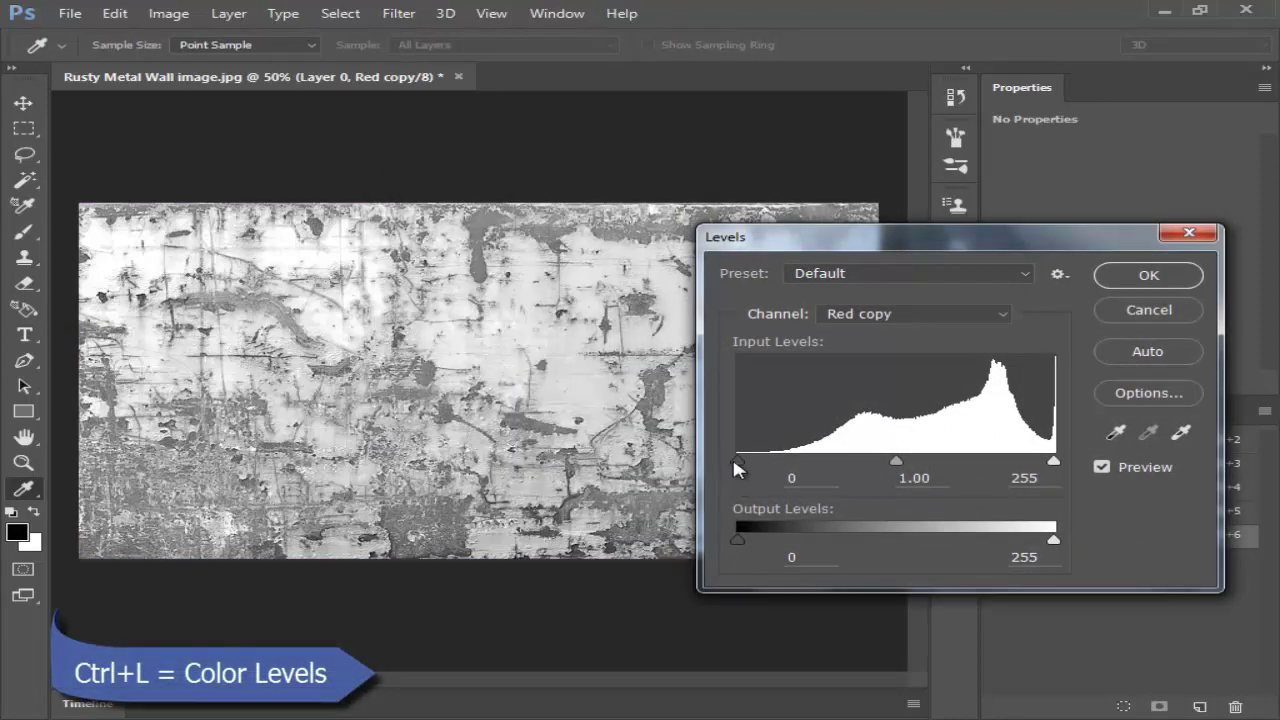
pyautogui.moveTo(735, 463); pyautogui.dragTo(957, 466)
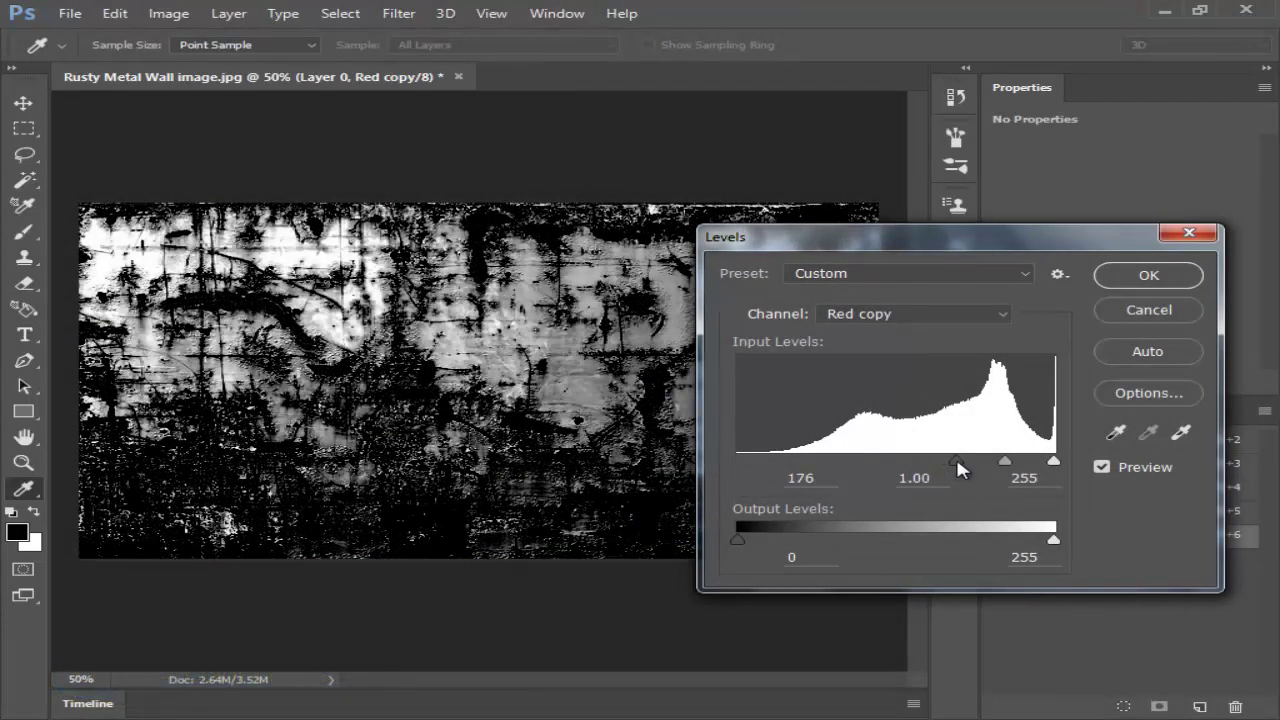
pyautogui.moveTo(1054, 463); pyautogui.dragTo(939, 470)
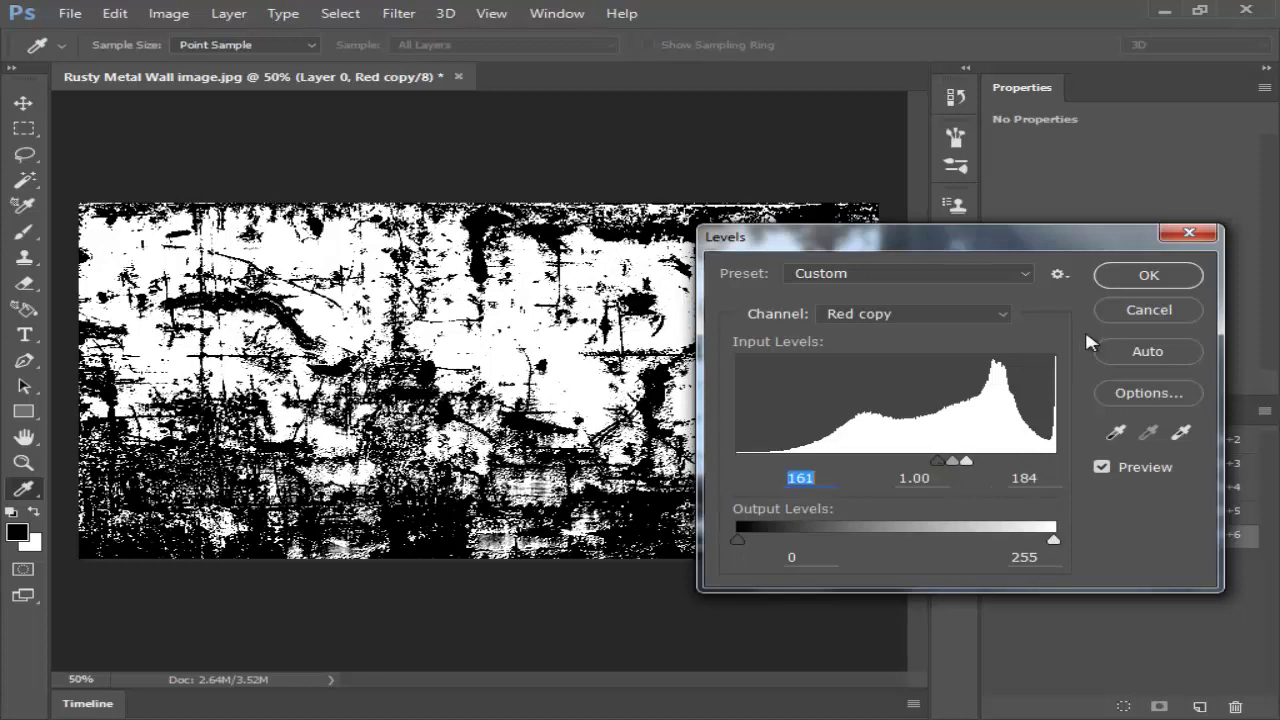
pyautogui.click(1113, 278)
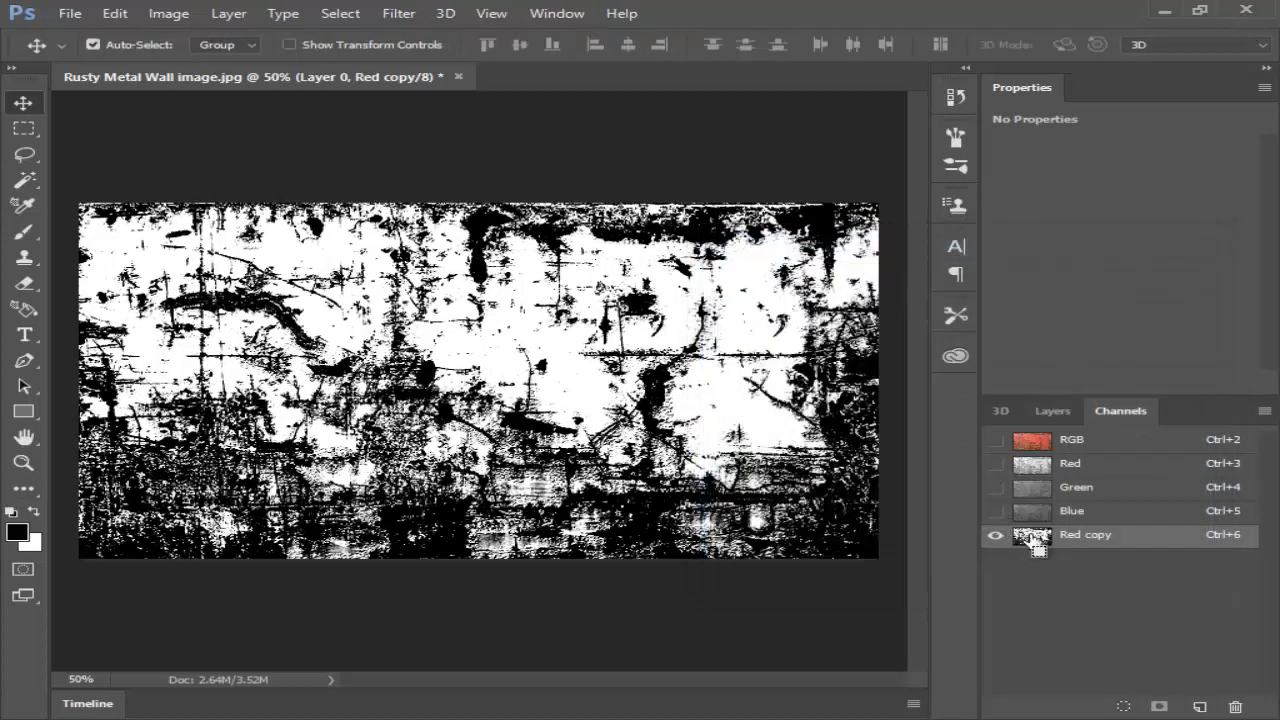
# Load Red copy as a selection and add an empty Layer 1 above Layer 0
pyautogui.keyDown('ctrl'); pyautogui.click(1033, 538); pyautogui.keyUp('ctrl')
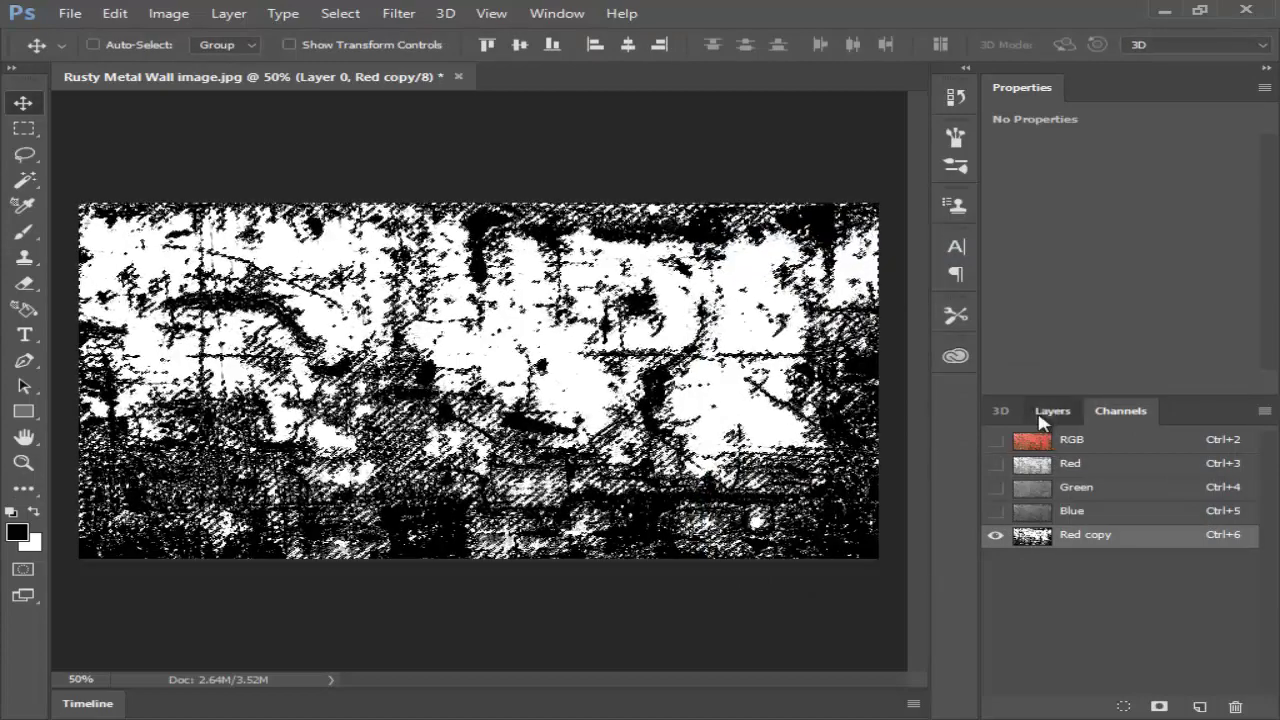
pyautogui.click(1045, 411)
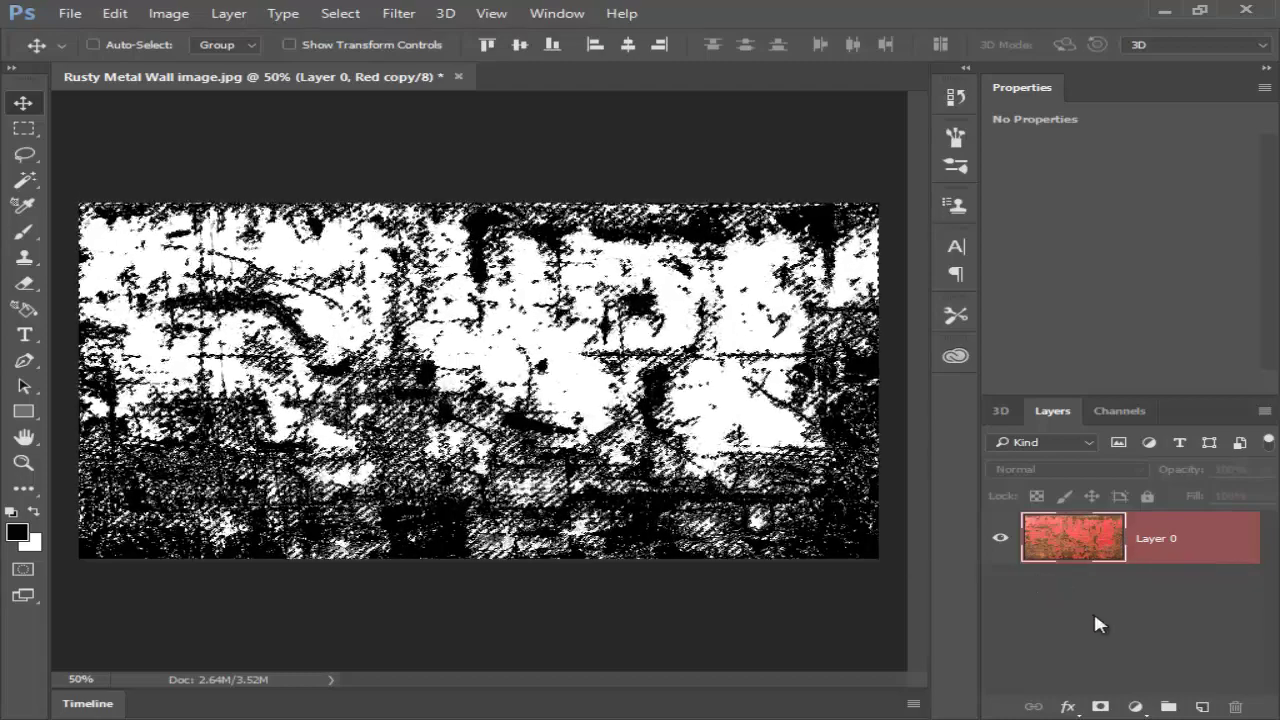
pyautogui.click(1197, 708)
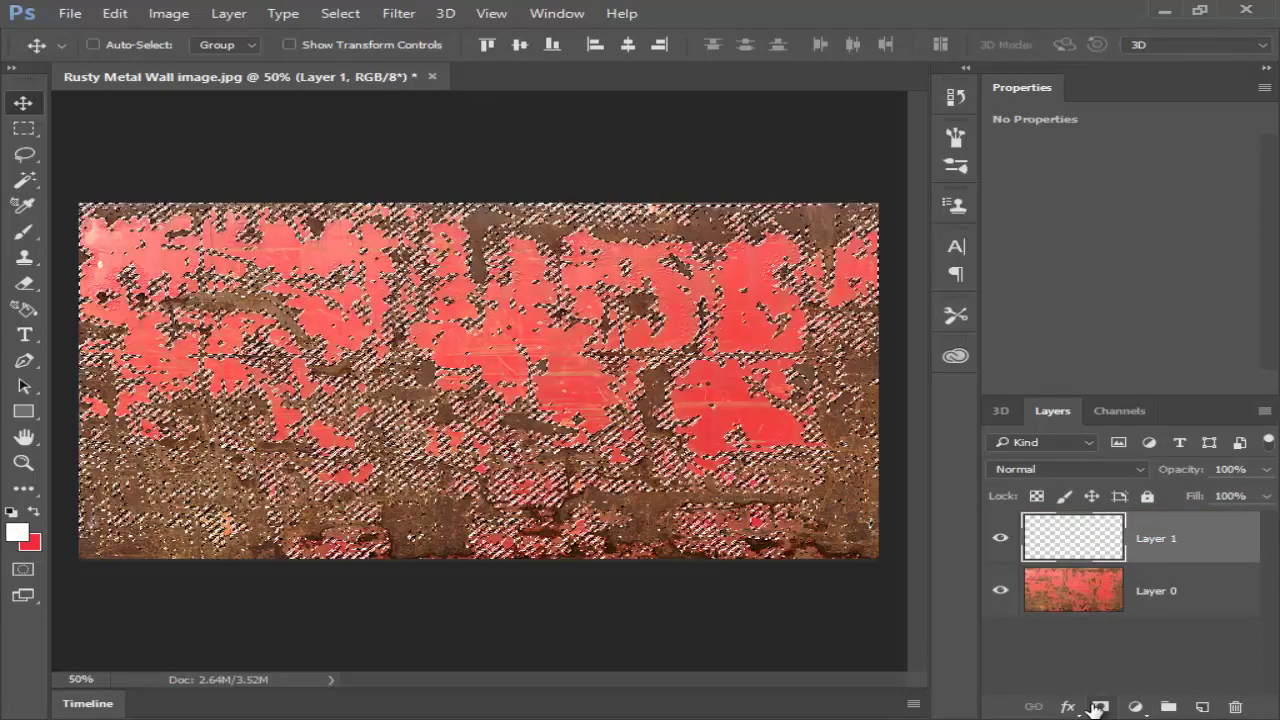
# Add the grunge selection as a layer mask on Layer 1 and toggle Layer 1 to compare
pyautogui.click(1099, 707)
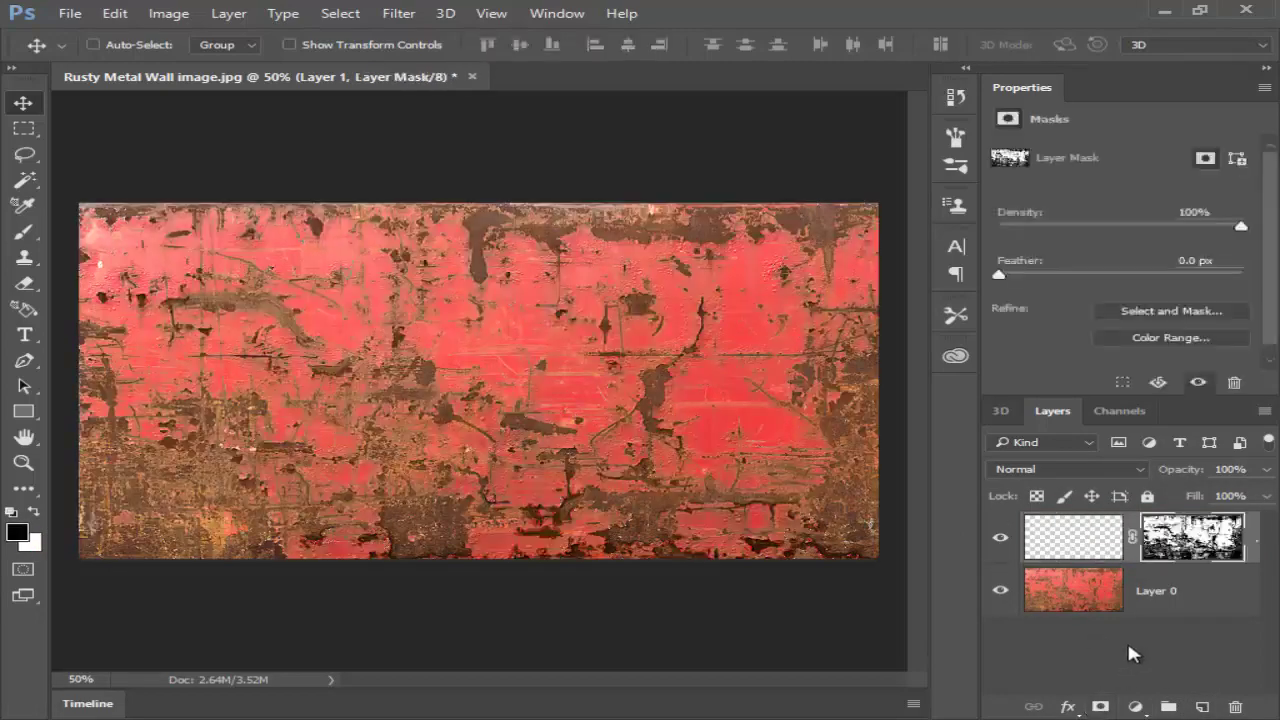
pyautogui.click(999, 541)
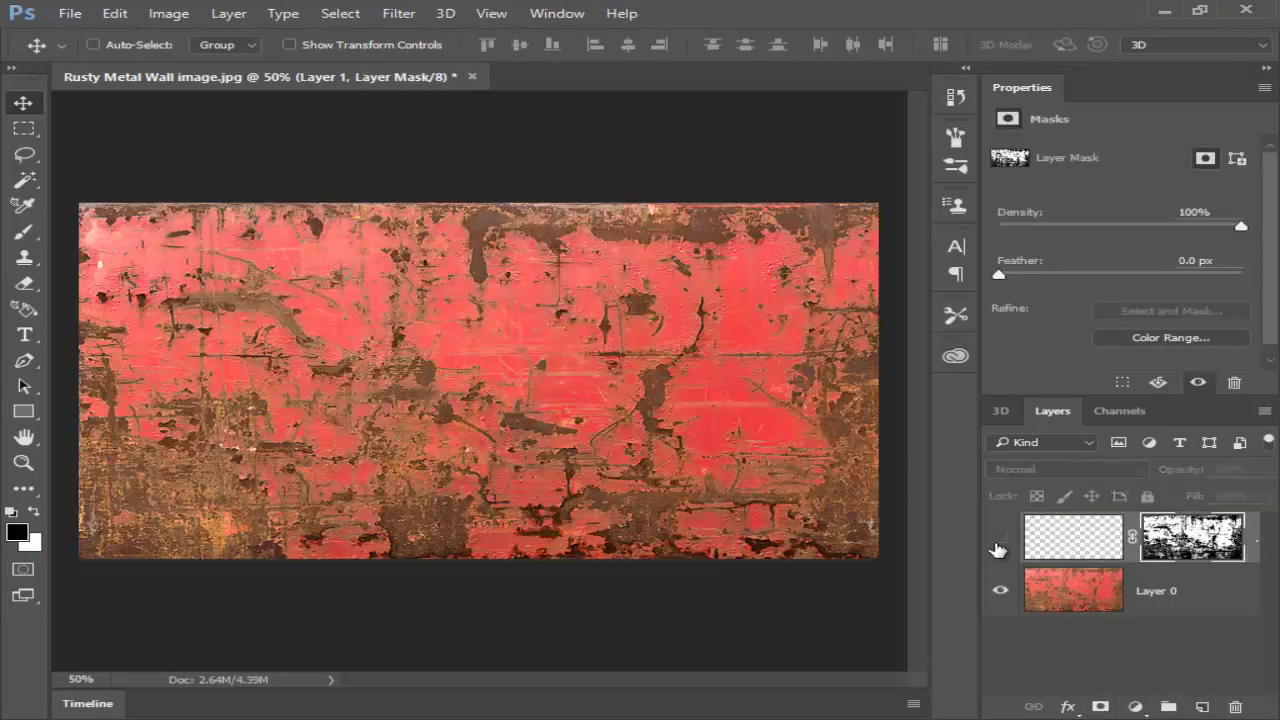
pyautogui.click(998, 549)
pyautogui.moveTo(640, 460); pyautogui.dragTo(689, 505)
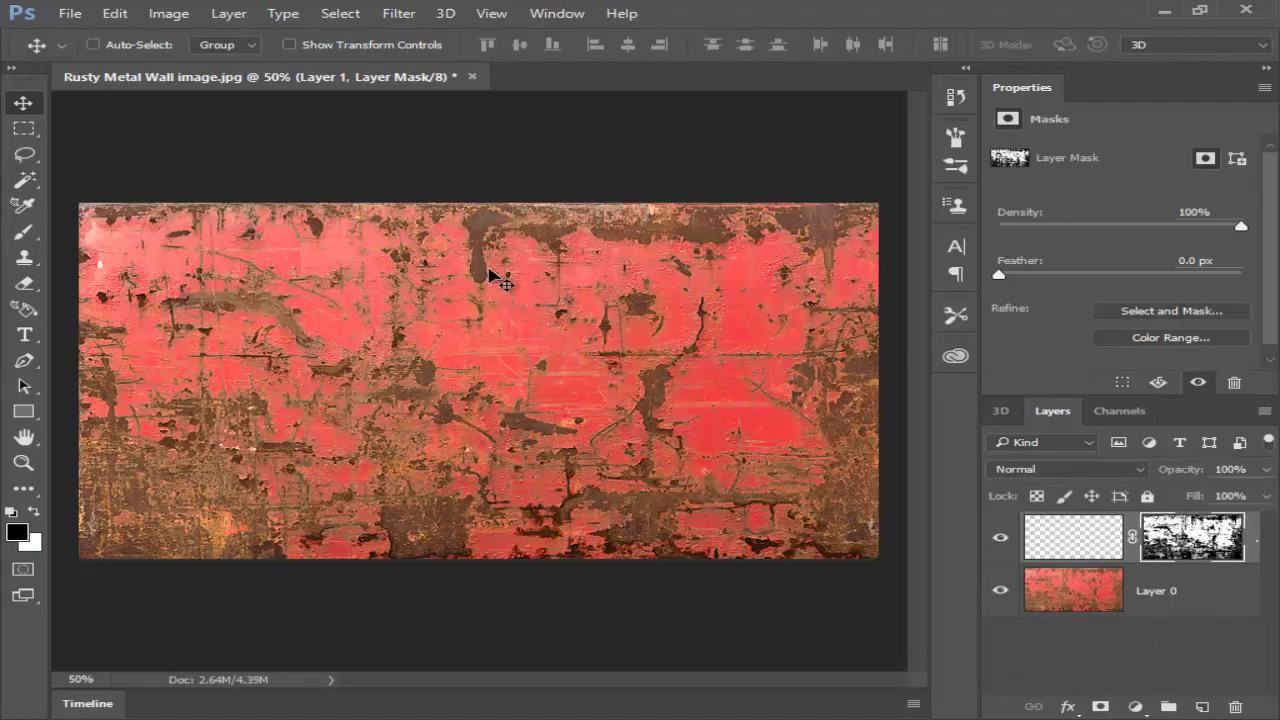
# Toggle the layers' visibility to inspect the mask, then bring in 'Bob's Big Boy logo.jpg'
pyautogui.click(1000, 594)
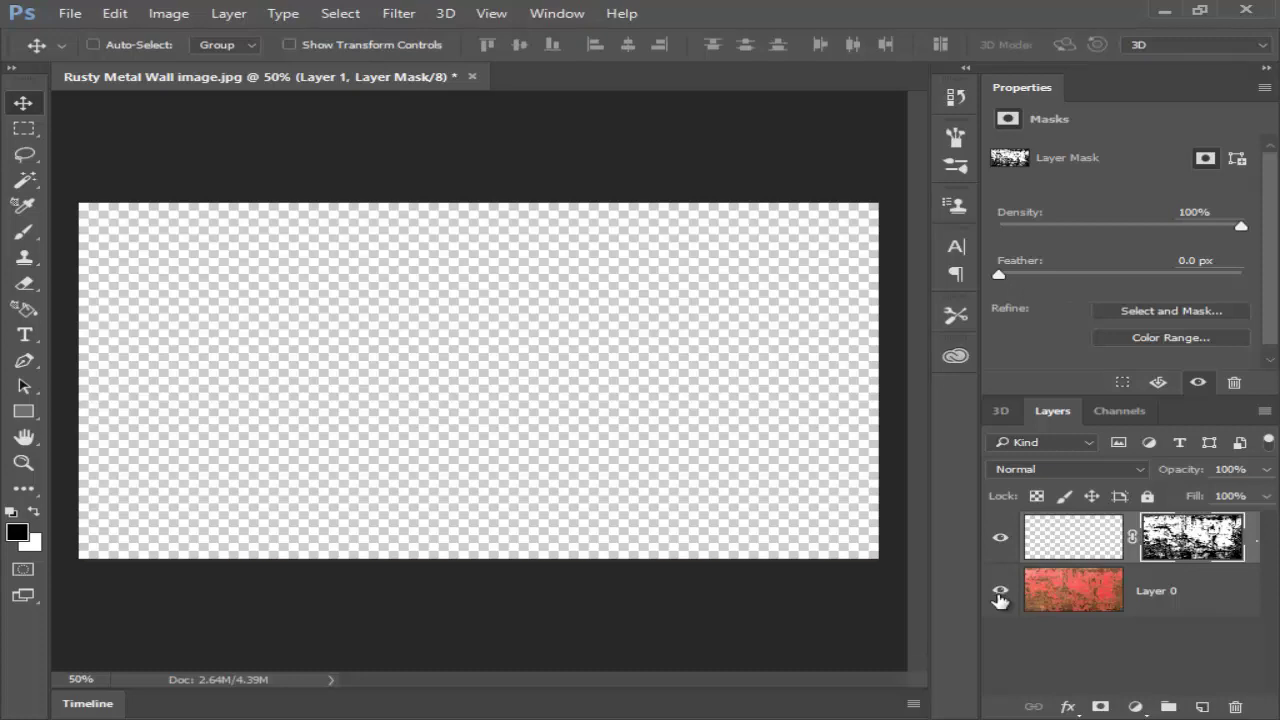
pyautogui.click(1000, 594)
pyautogui.click(1001, 542)
pyautogui.click(1000, 540)
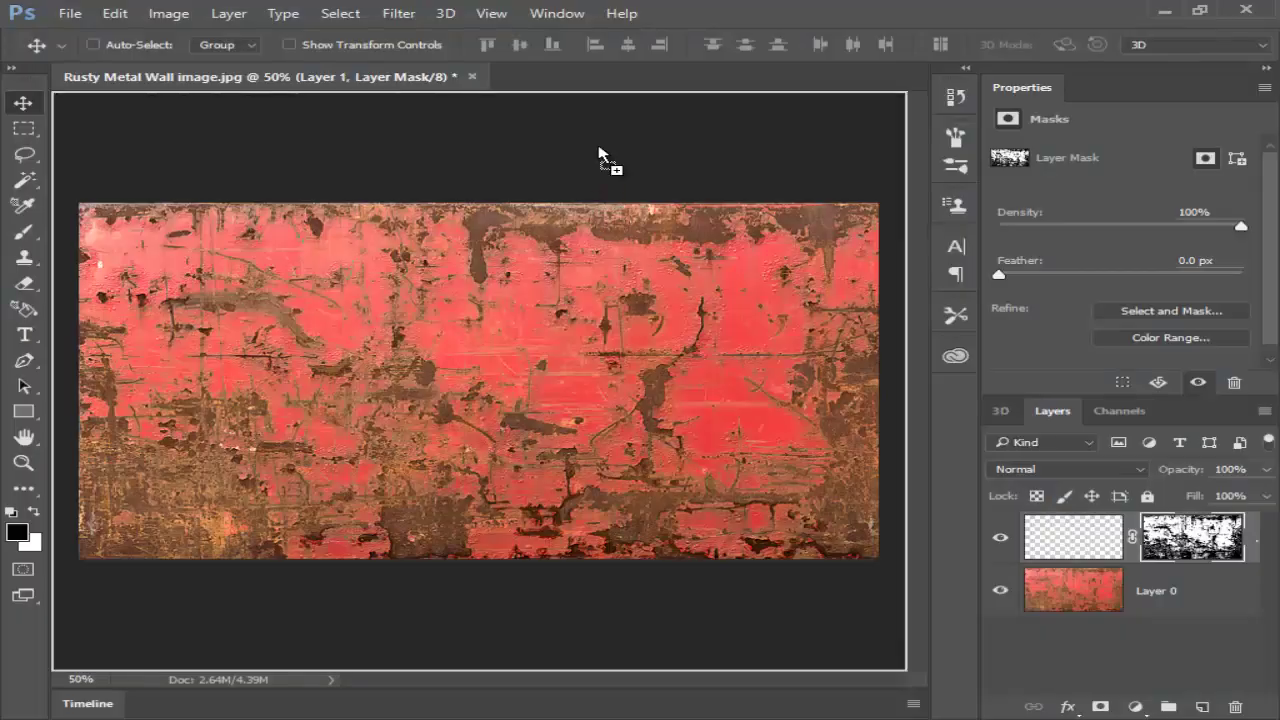
pyautogui.moveTo(600, 152); pyautogui.dragTo(590, 80)
# Fit the logo on screen and unlock its Background layer
pyautogui.press('z')
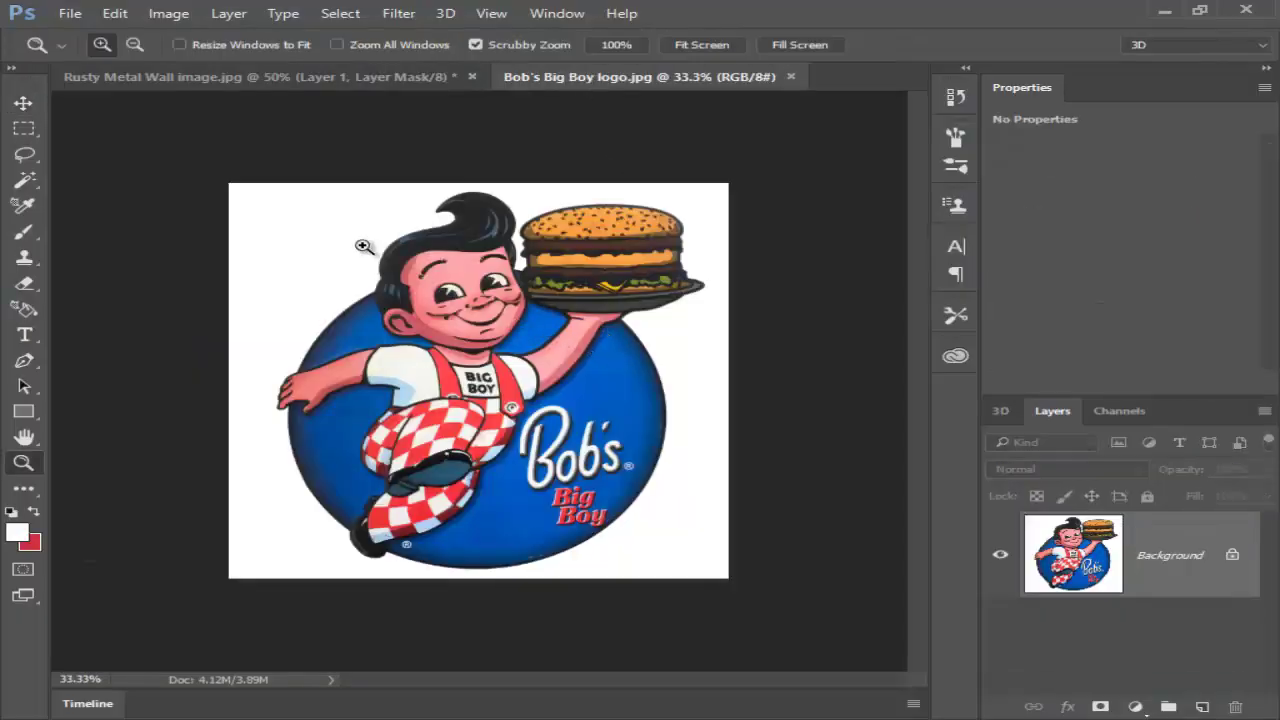
pyautogui.moveTo(627, 435)
pyautogui.mouseDown()
pyautogui.moveTo(637, 487)
pyautogui.moveTo(572, 411)
pyautogui.mouseUp()
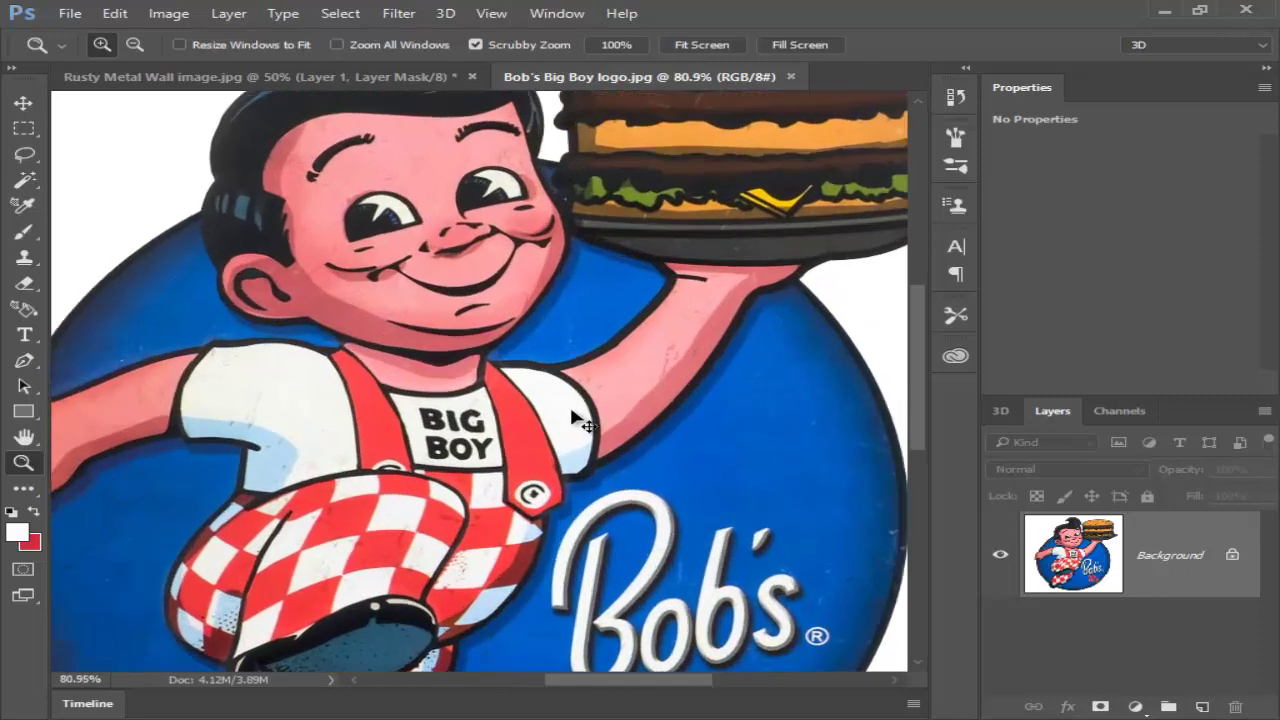
pyautogui.hotkey('ctrl', '0')
pyautogui.click(26, 102)
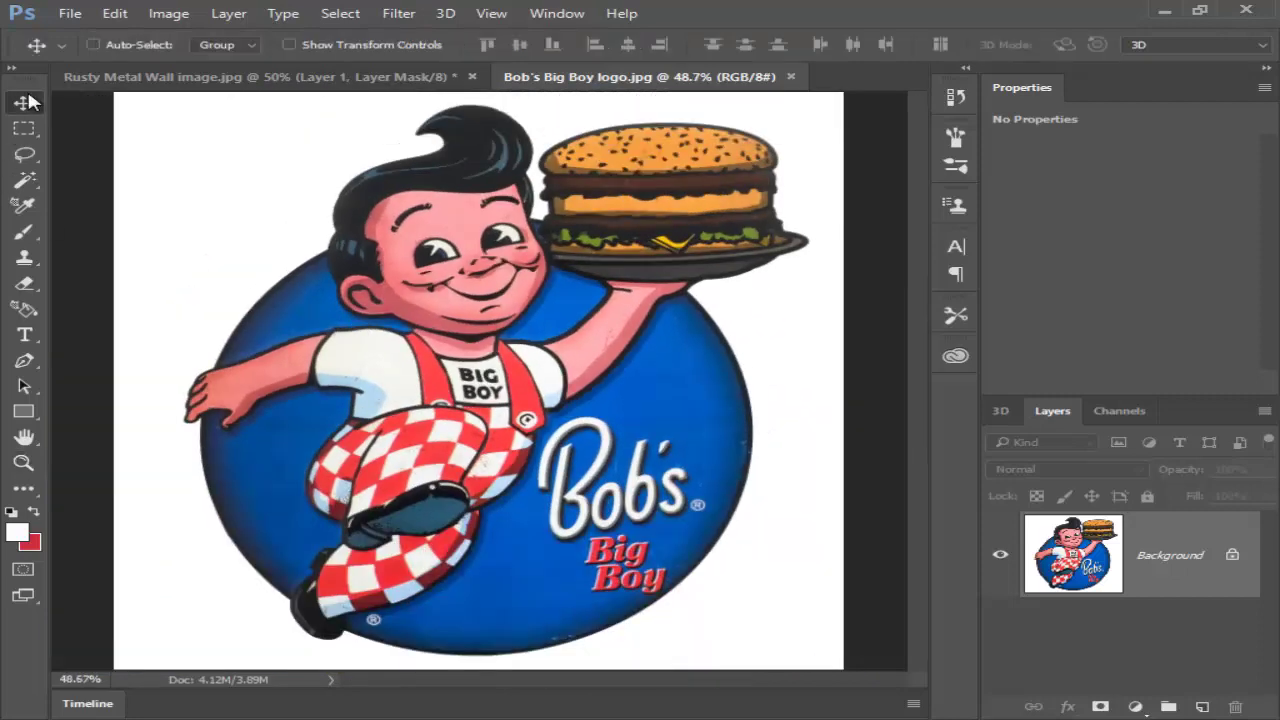
pyautogui.click(1232, 560)
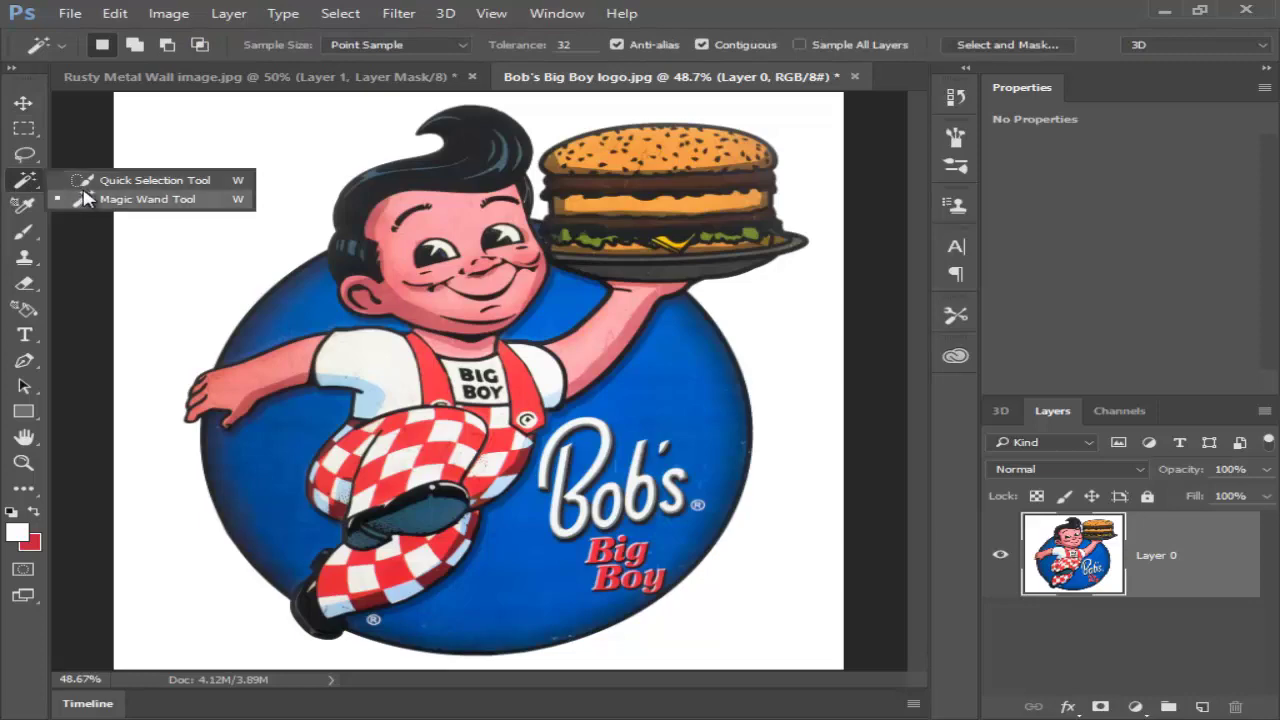
# Magic Wand the white background, delete it to transparency, and deselect
pyautogui.moveTo(26, 180); pyautogui.dragTo(160, 197)
pyautogui.click(196, 192)
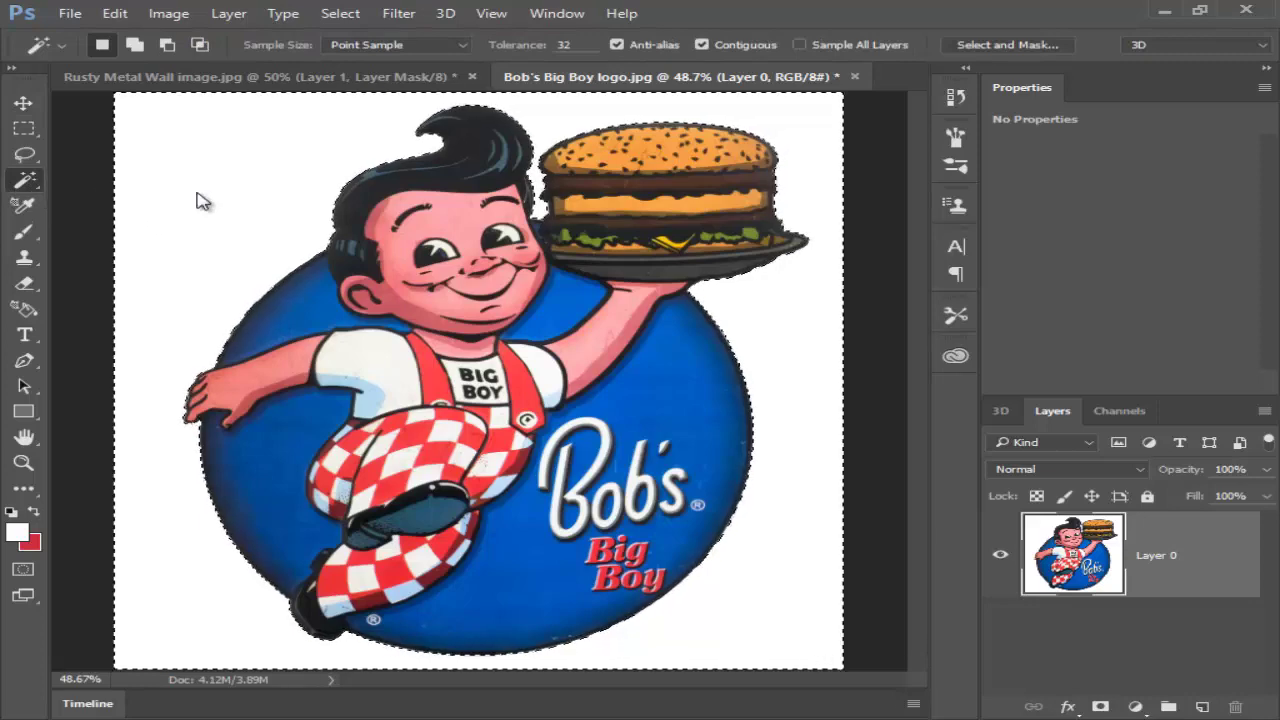
pyautogui.press('Delete')
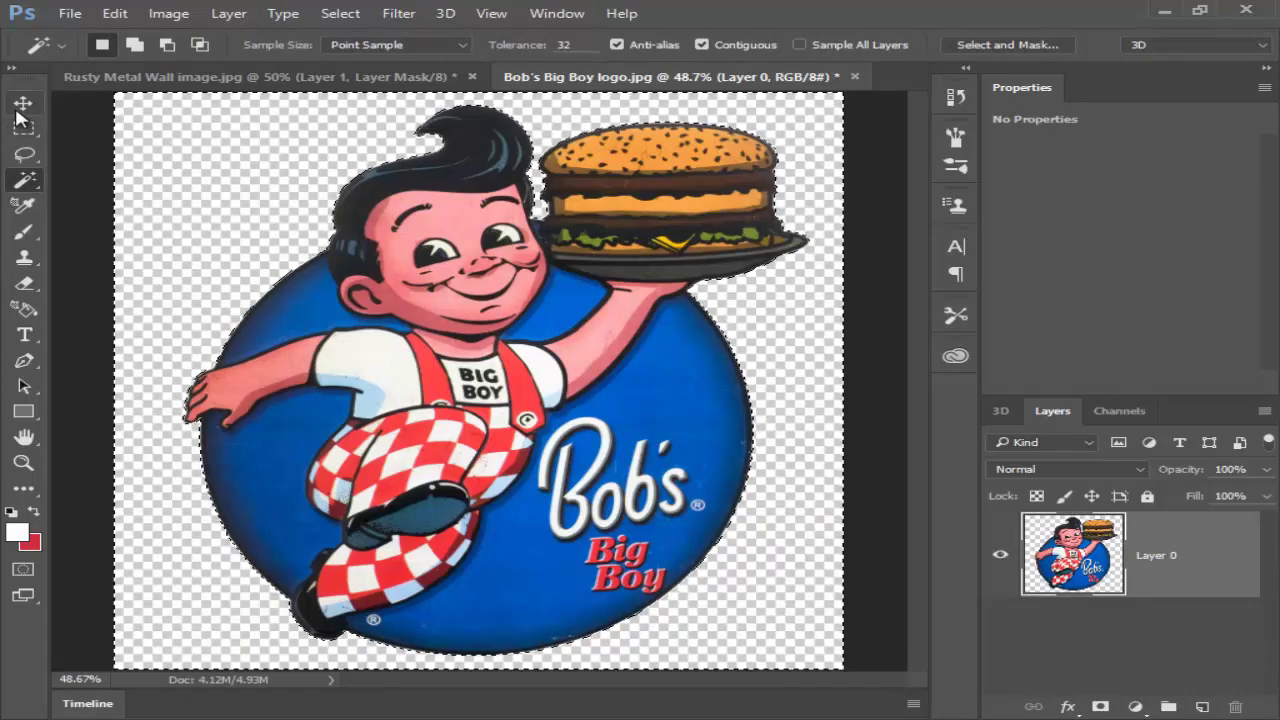
pyautogui.click(340, 13)
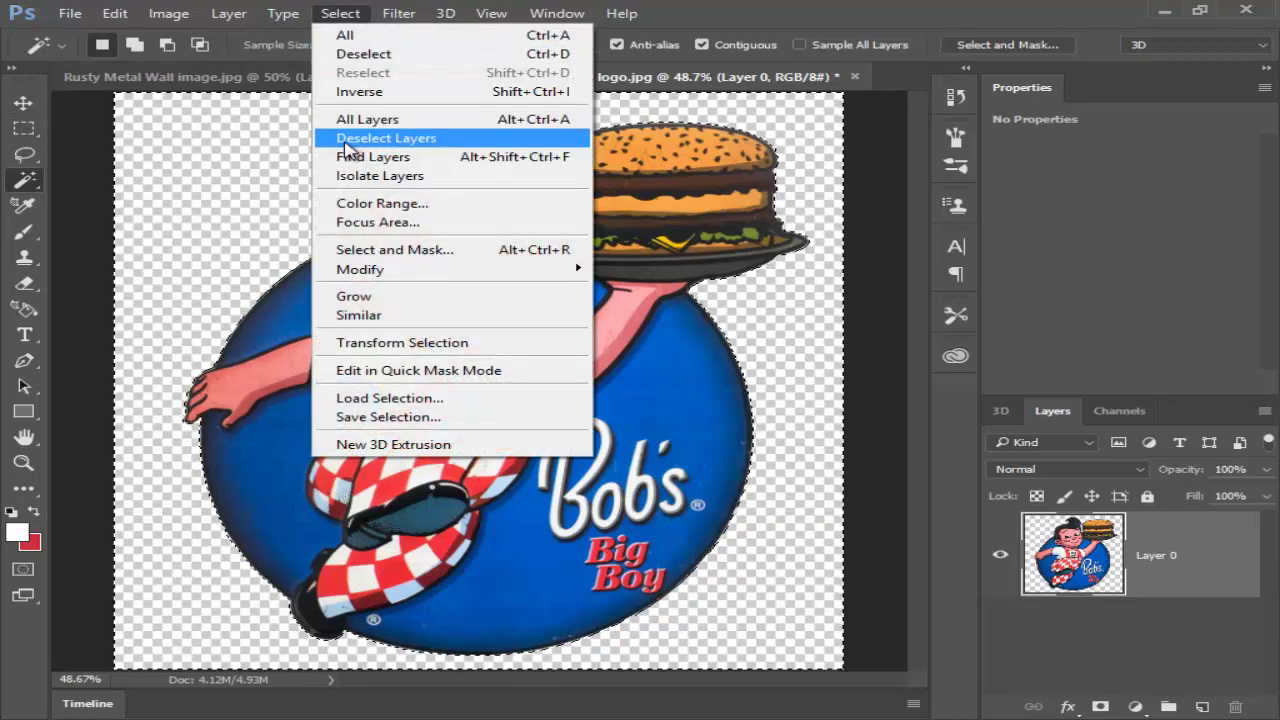
pyautogui.click(345, 138)
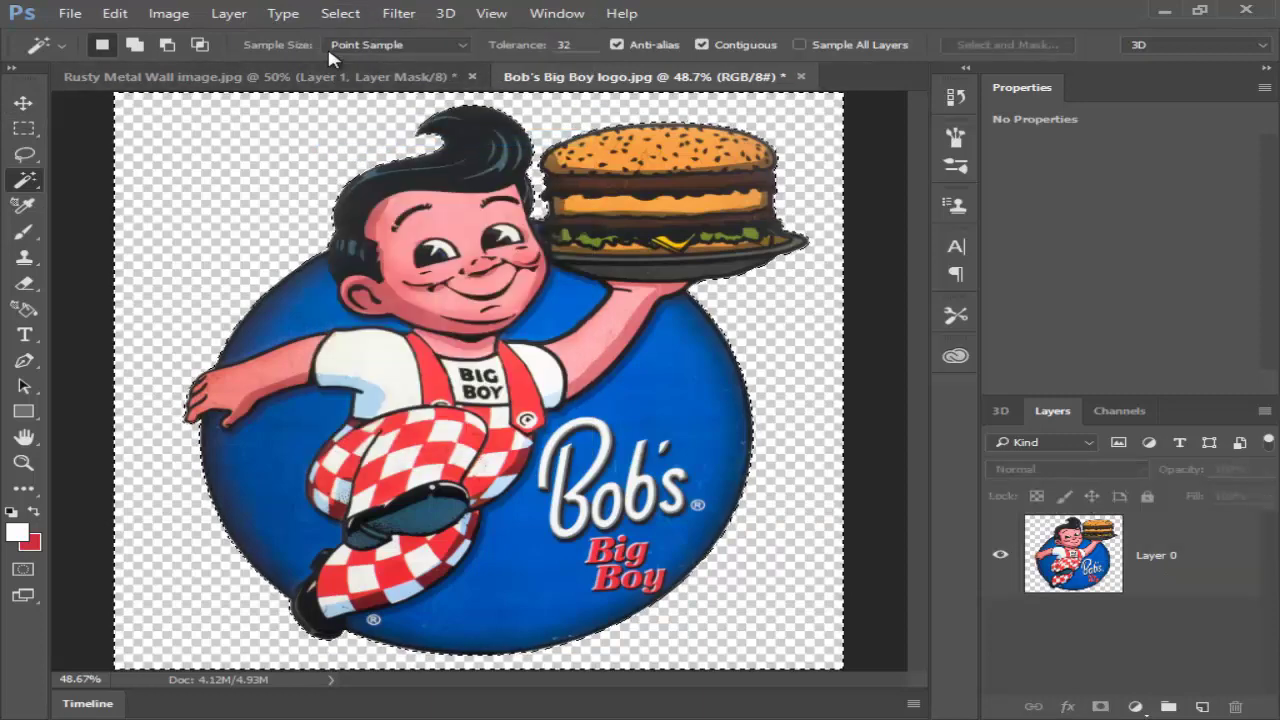
pyautogui.click(340, 13)
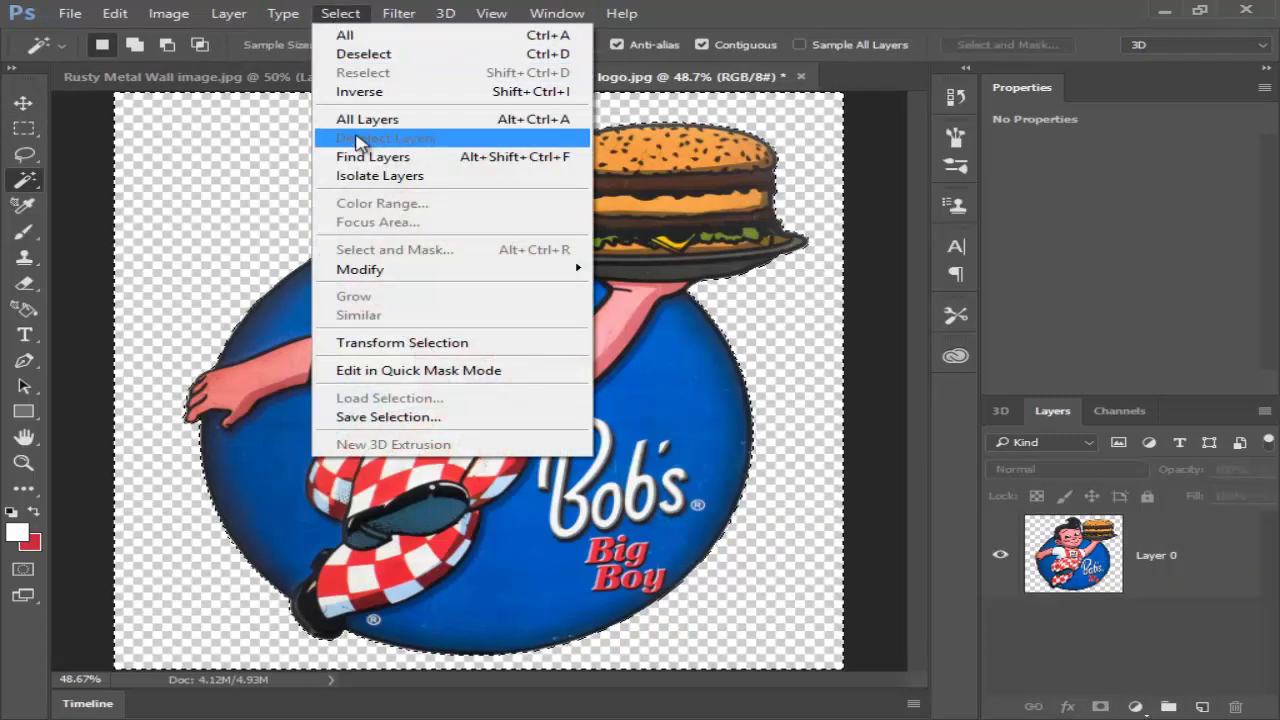
pyautogui.click(360, 54)
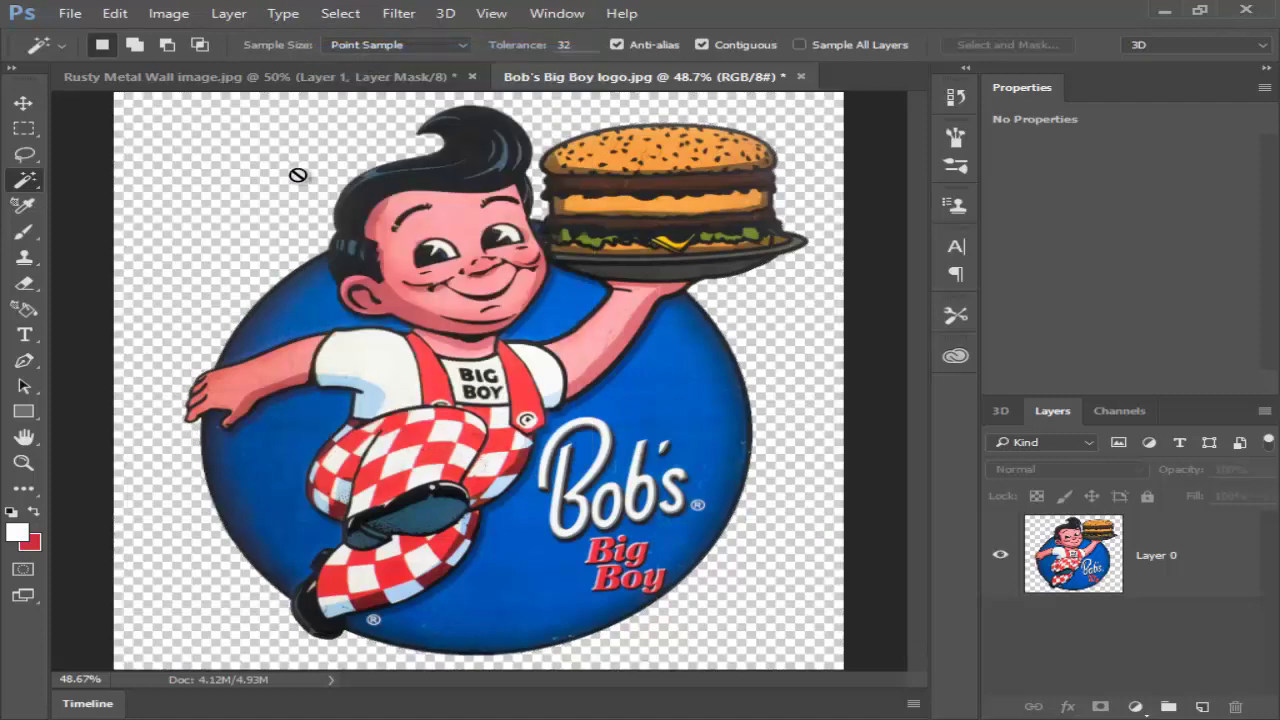
# Retry the background deletion and deselect, dismissing the no-layer-selected error
pyautogui.click(23, 103)
pyautogui.click(388, 250)
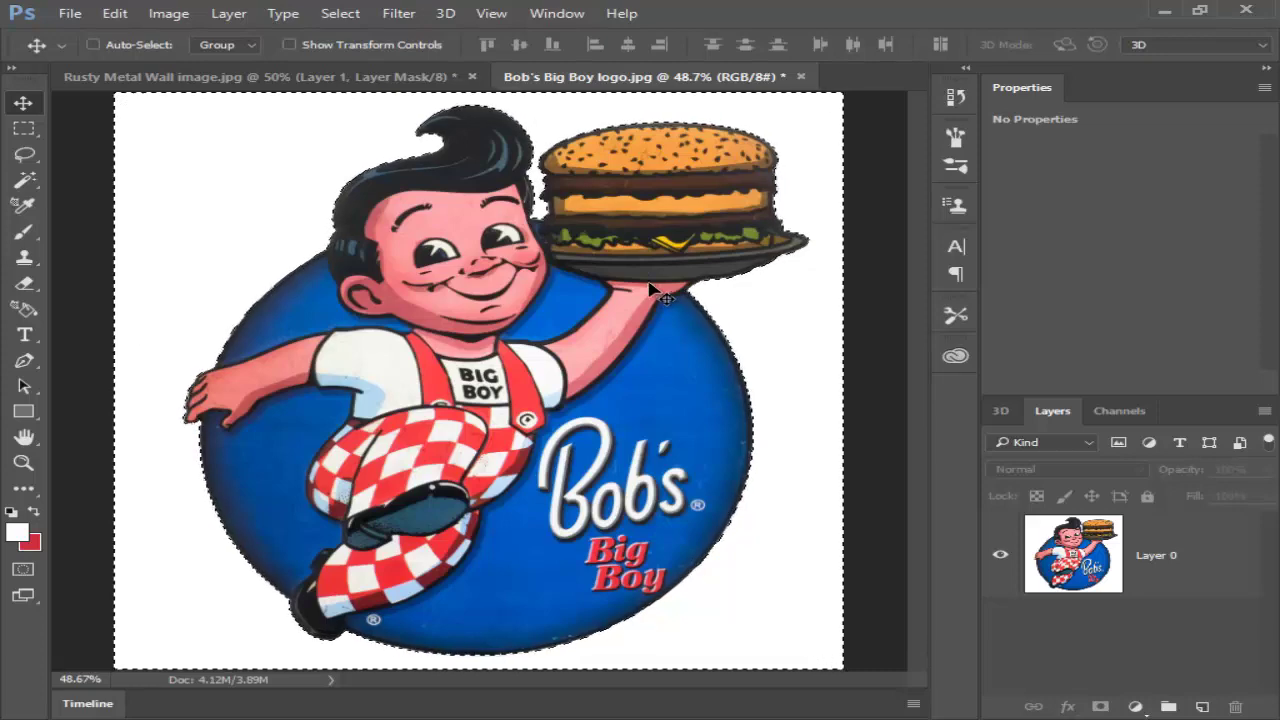
pyautogui.press('Delete')
pyautogui.hotkey('ctrl', 'd')
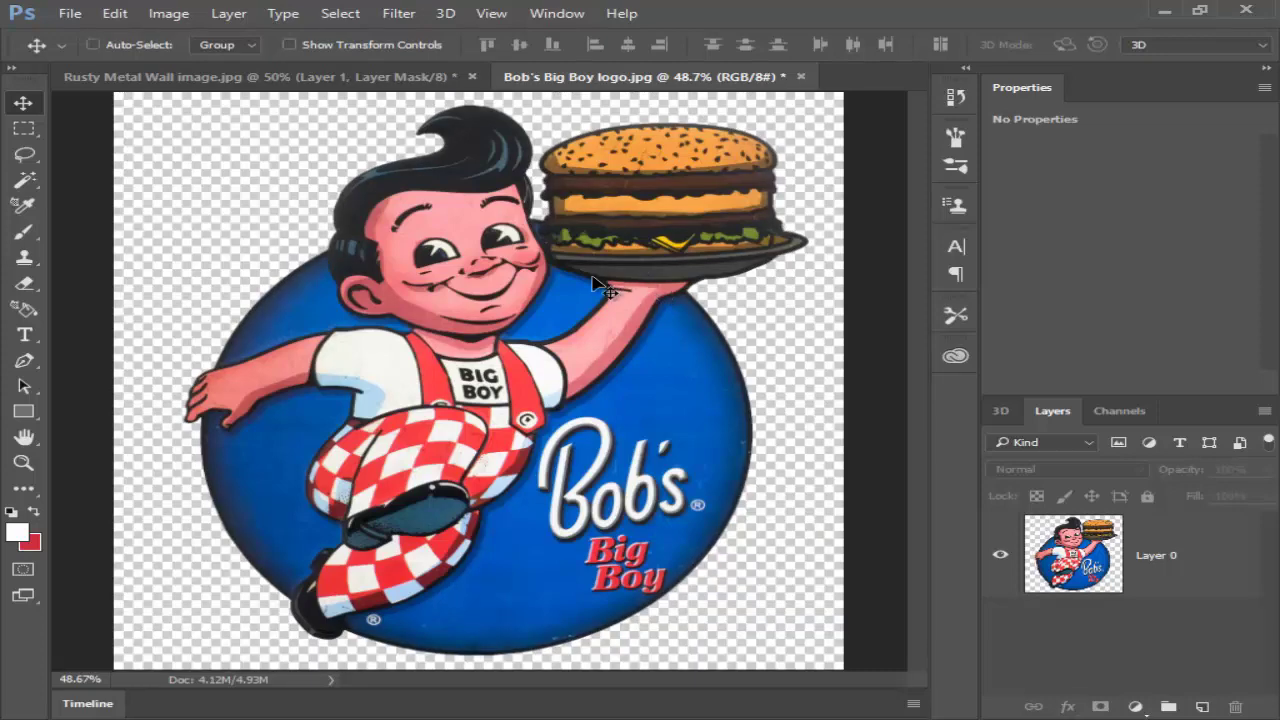
pyautogui.click(598, 285)
pyautogui.click(644, 293)
# Select the logo's Layer 0 and drag it toward the rusty wall document
pyautogui.click(1206, 549)
pyautogui.moveTo(600, 408); pyautogui.dragTo(556, 396)
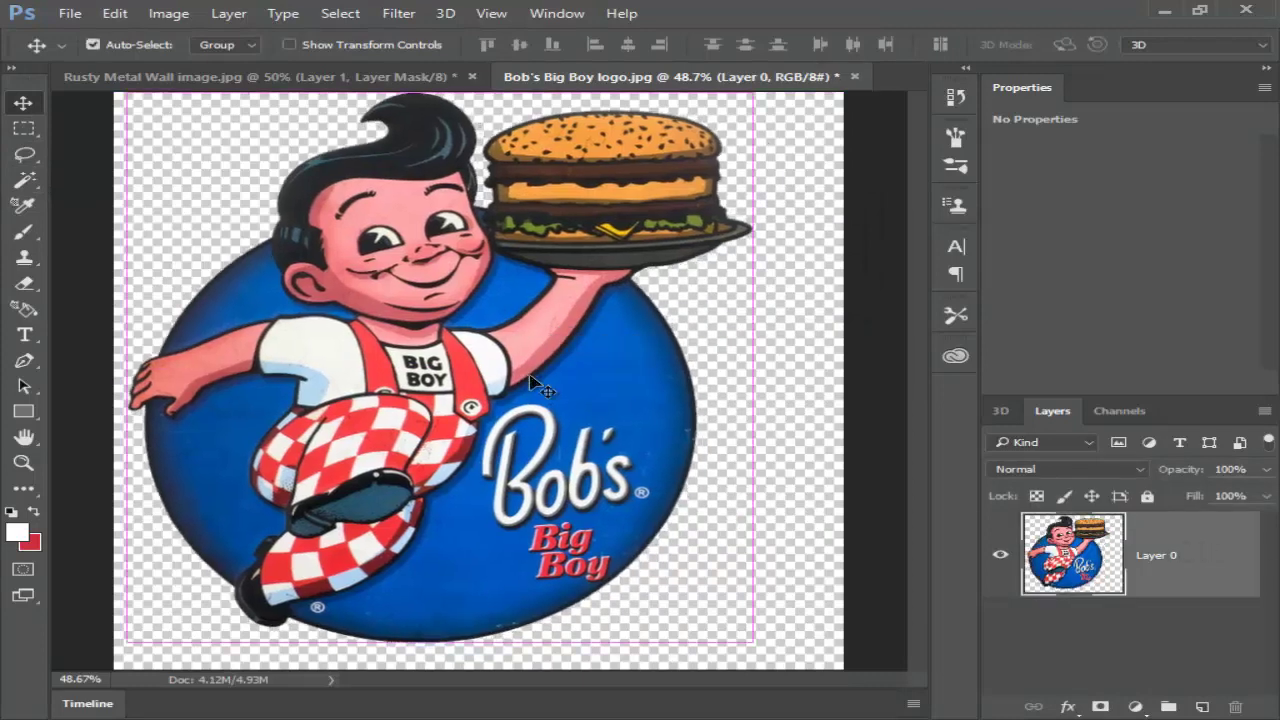
pyautogui.hotkey('ctrl', 'z')
pyautogui.moveTo(578, 450); pyautogui.dragTo(380, 80)
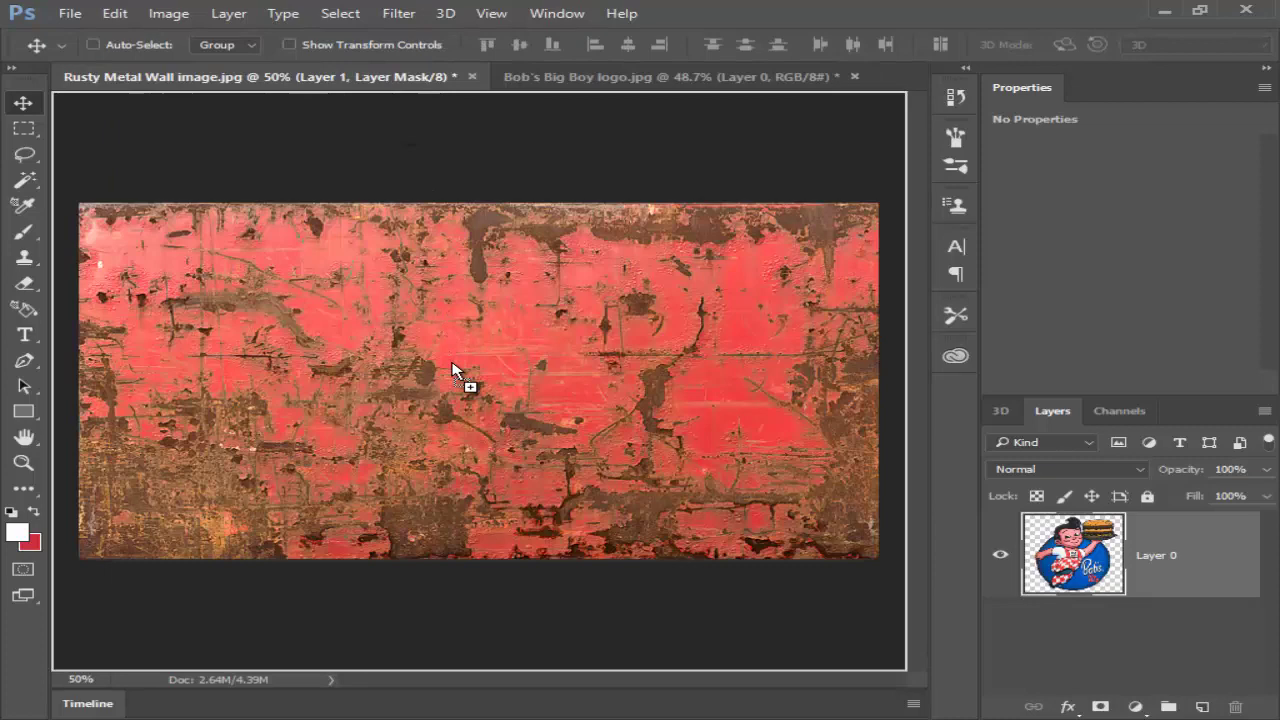
# Drop the logo onto the wall, scale it to about 59%, and centre it
pyautogui.moveTo(380, 80)
pyautogui.mouseDown()
pyautogui.moveTo(466, 386)
pyautogui.moveTo(590, 458)
pyautogui.moveTo(568, 535)
pyautogui.mouseUp()
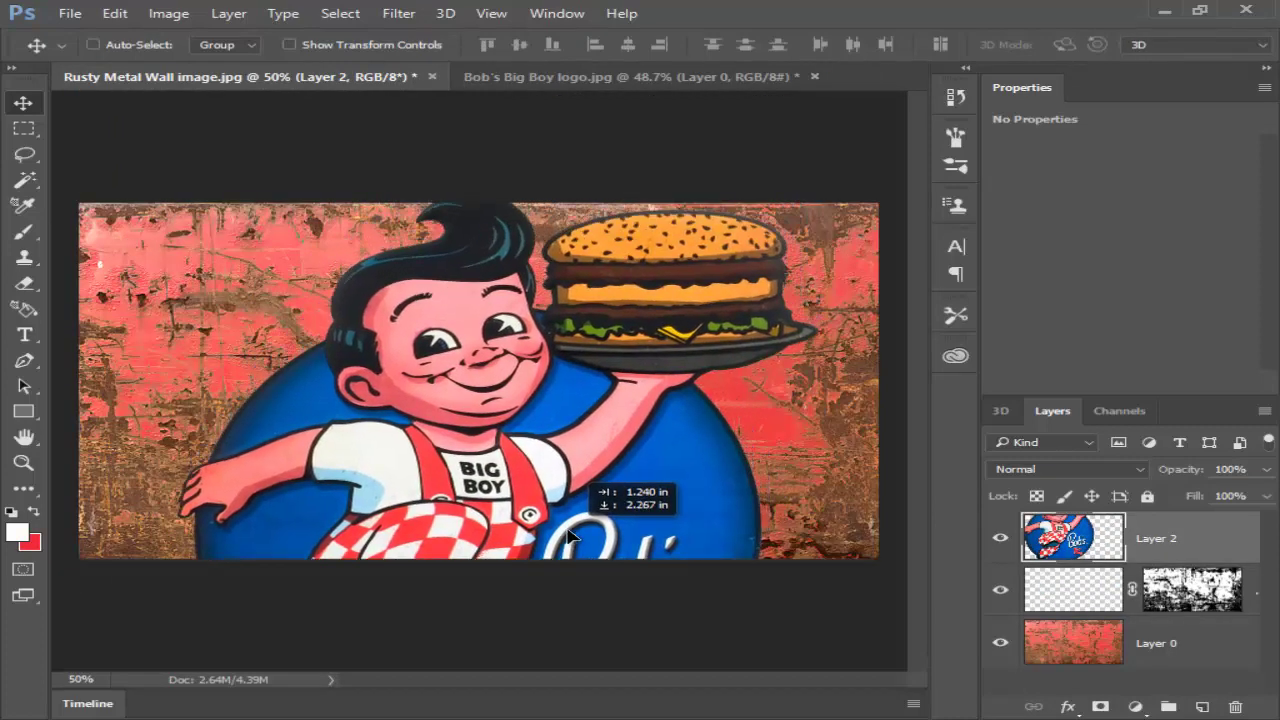
pyautogui.press('z')
pyautogui.moveTo(455, 296); pyautogui.dragTo(420, 305)
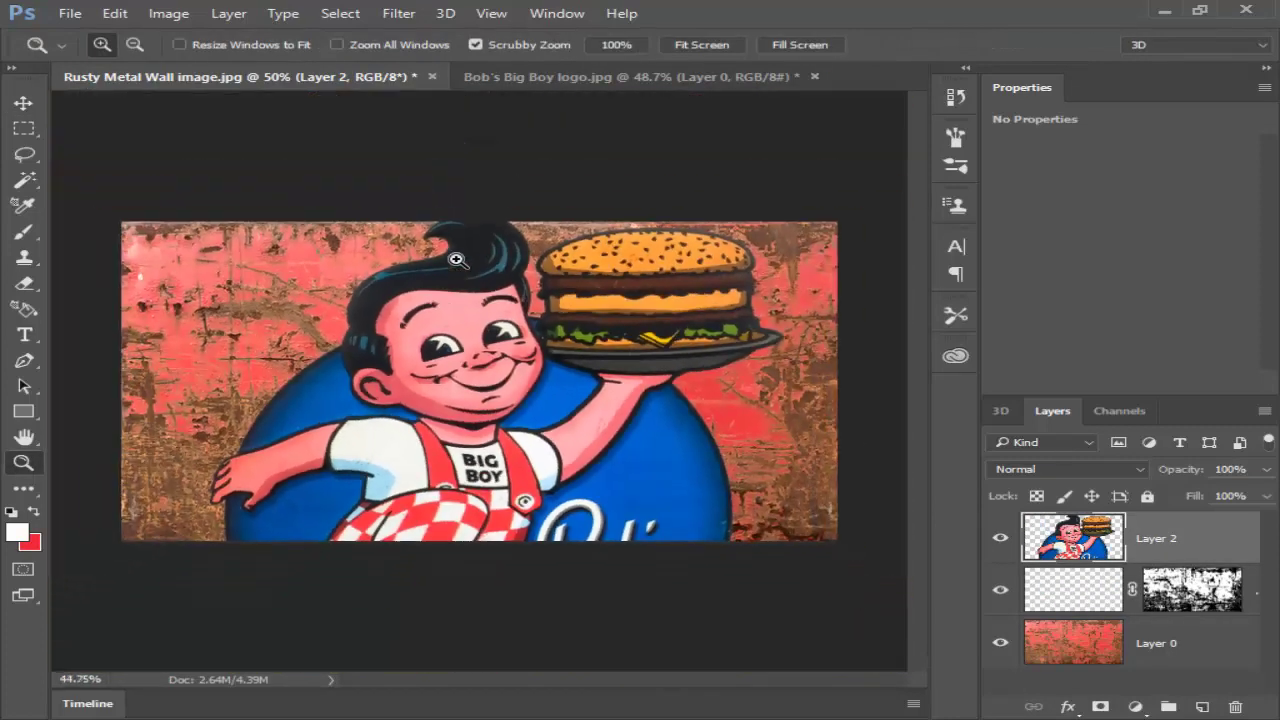
pyautogui.click(22, 103)
pyautogui.hotkey('ctrl', 't')
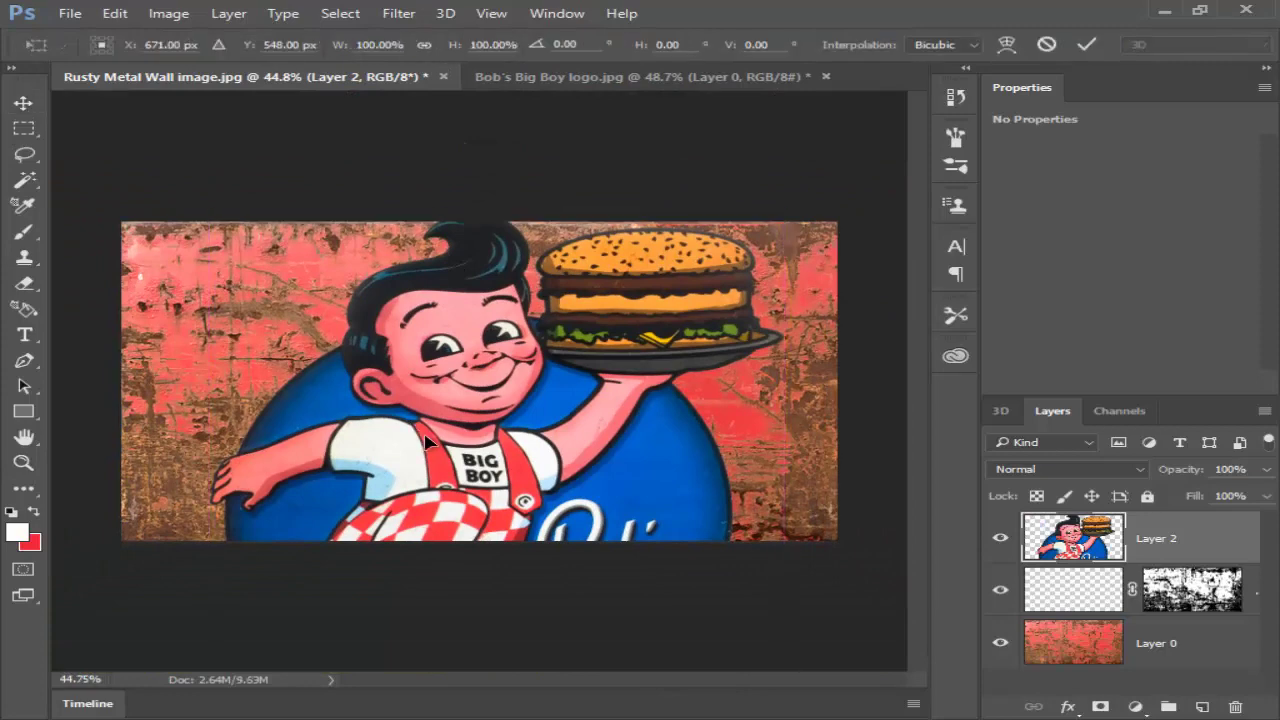
pyautogui.moveTo(786, 211); pyautogui.dragTo(665, 307)
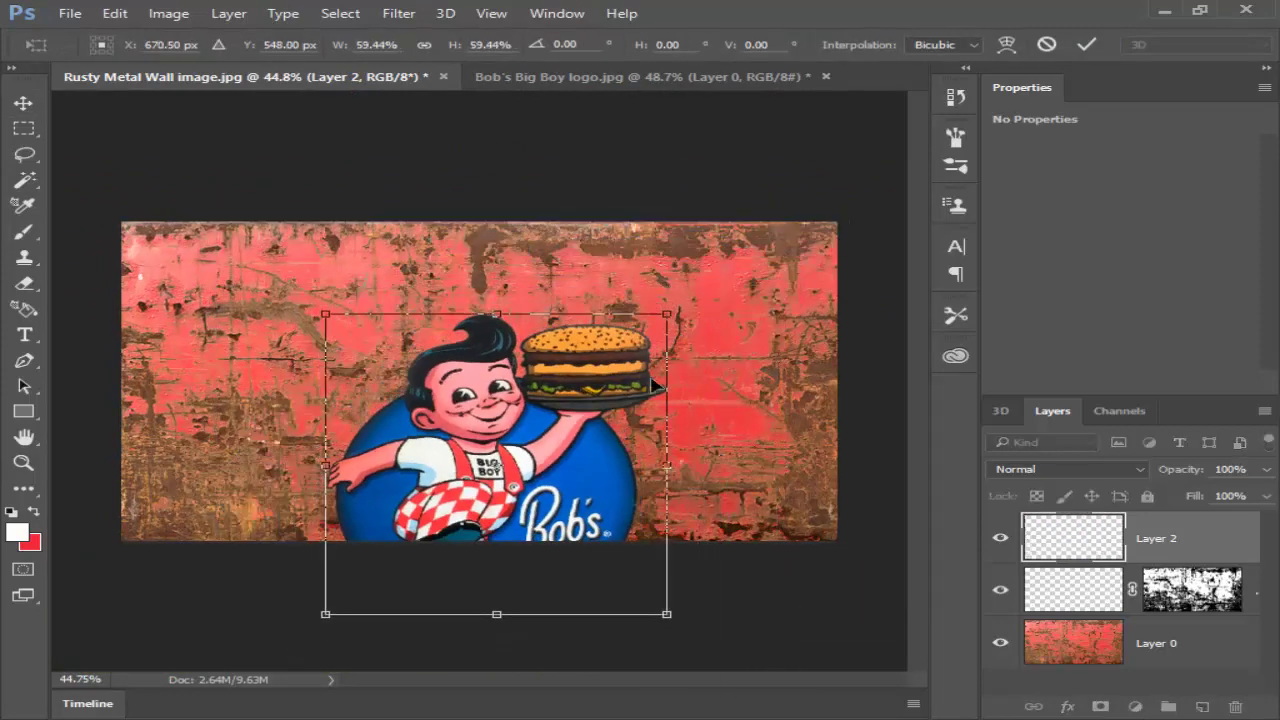
pyautogui.moveTo(572, 418); pyautogui.dragTo(548, 329)
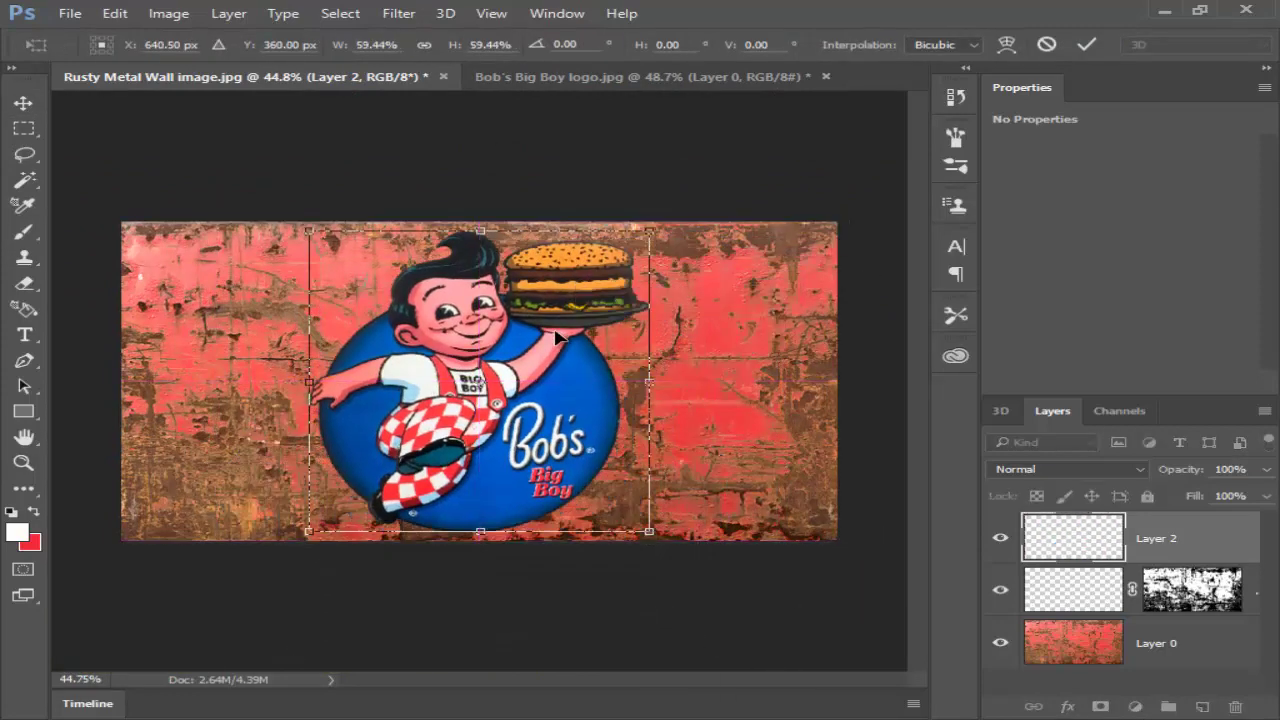
pyautogui.click(1088, 44)
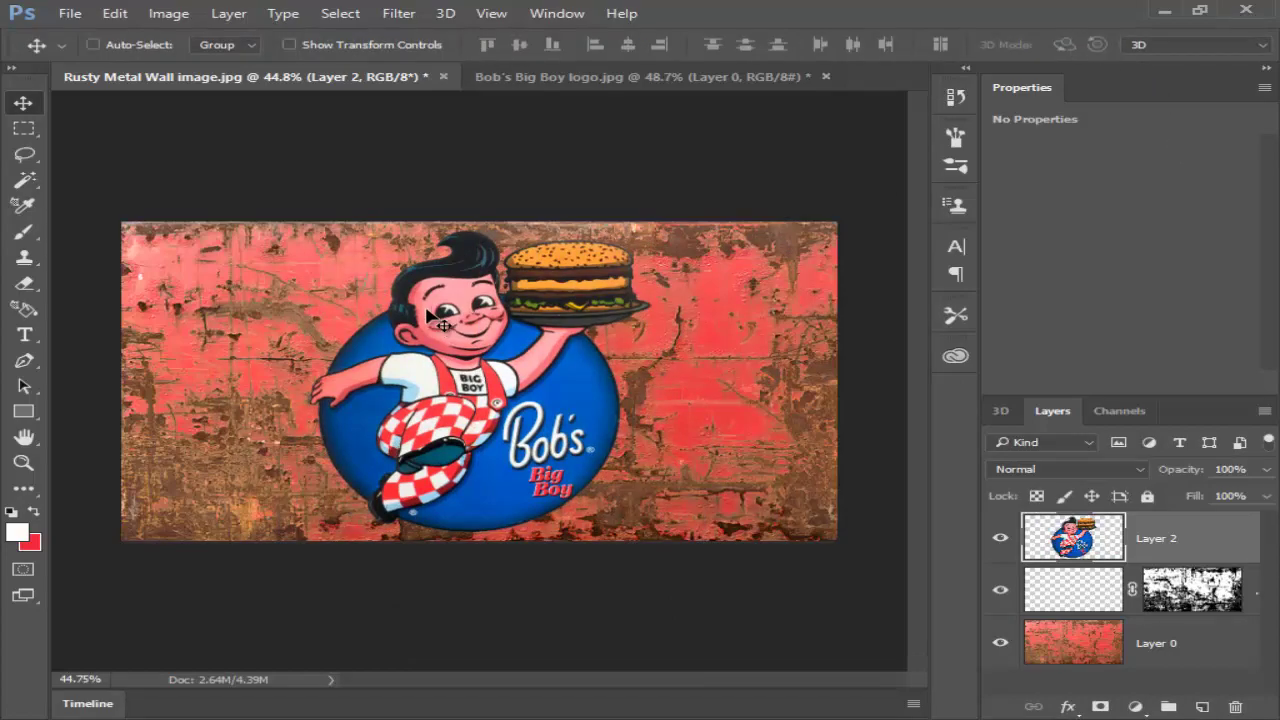
# Shrink the logo further to about 96.7% after checking Bob's face up close
pyautogui.press('z')
pyautogui.moveTo(430, 305)
pyautogui.mouseDown()
pyautogui.moveTo(537, 392)
pyautogui.moveTo(689, 557)
pyautogui.moveTo(430, 400)
pyautogui.moveTo(527, 330)
pyautogui.moveTo(634, 423)
pyautogui.moveTo(786, 594)
pyautogui.moveTo(600, 374)
pyautogui.moveTo(489, 268)
pyautogui.moveTo(540, 272)
pyautogui.mouseUp()
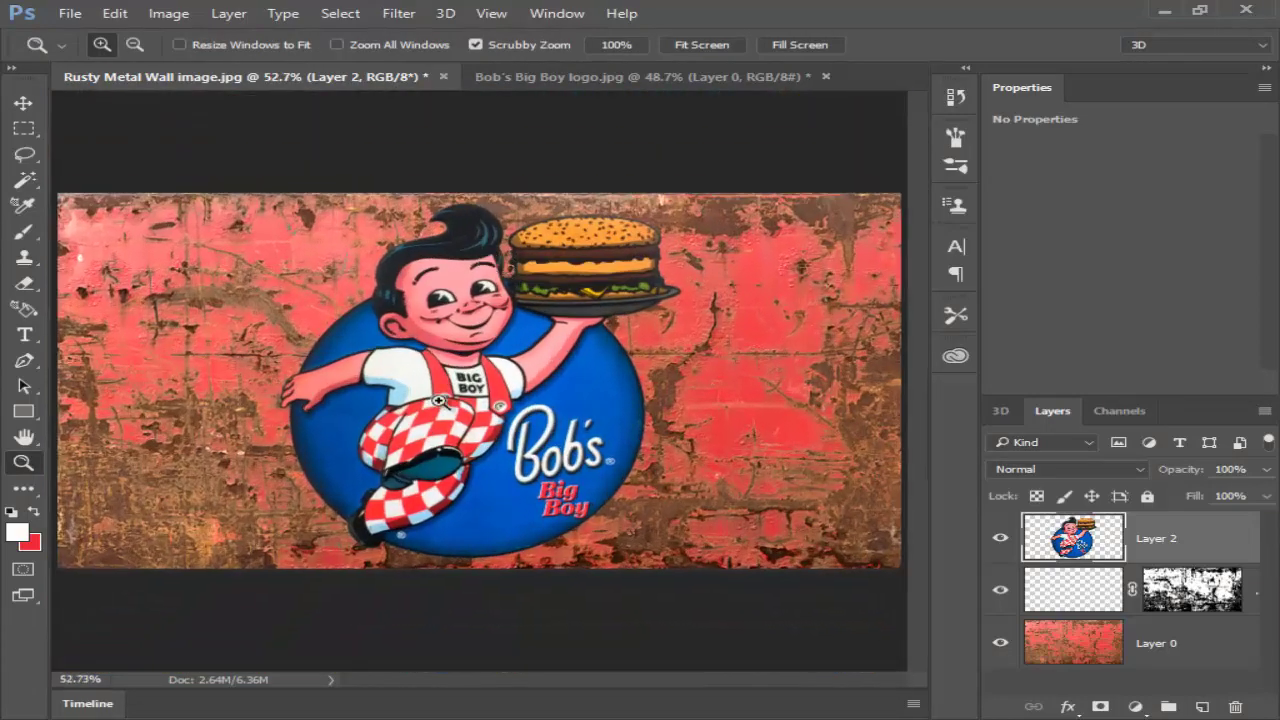
pyautogui.click(23, 102)
pyautogui.hotkey('ctrl', 't')
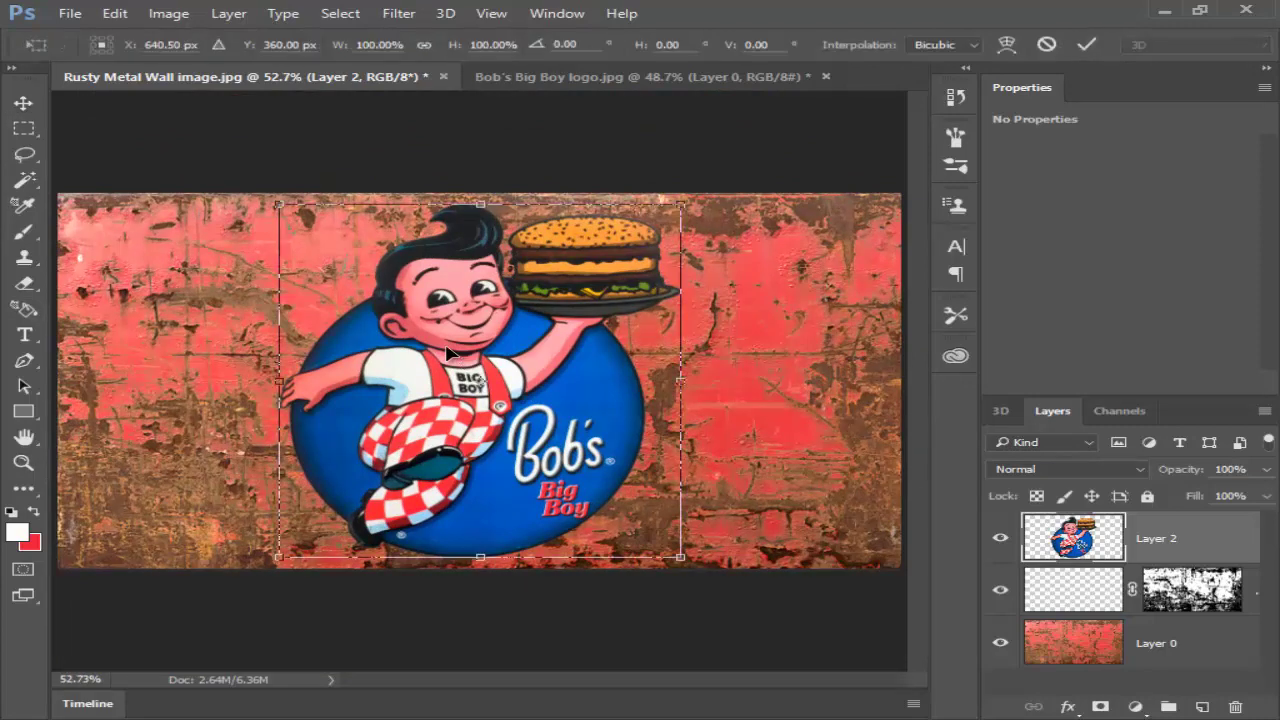
pyautogui.moveTo(672, 205); pyautogui.dragTo(675, 209)
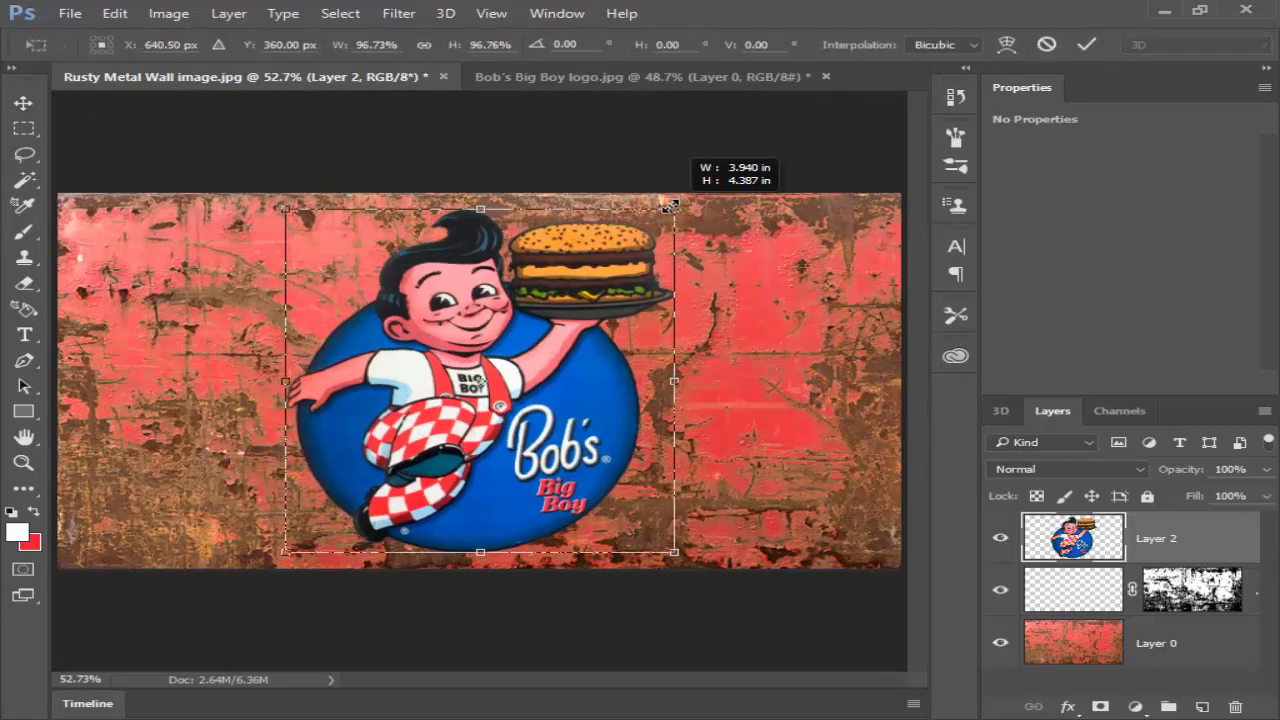
pyautogui.click(1086, 45)
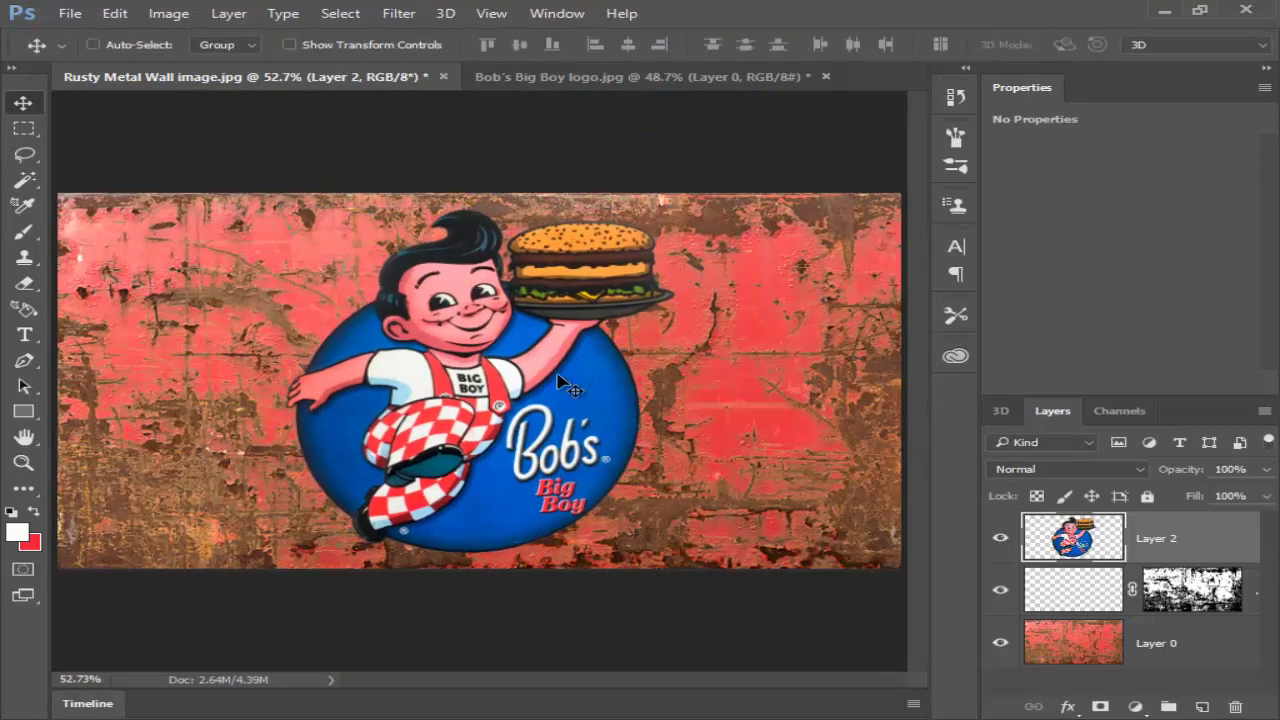
# Move the grunge mask from Layer 1 onto the logo's Layer 2
pyautogui.moveTo(555, 373); pyautogui.dragTo(556, 374)
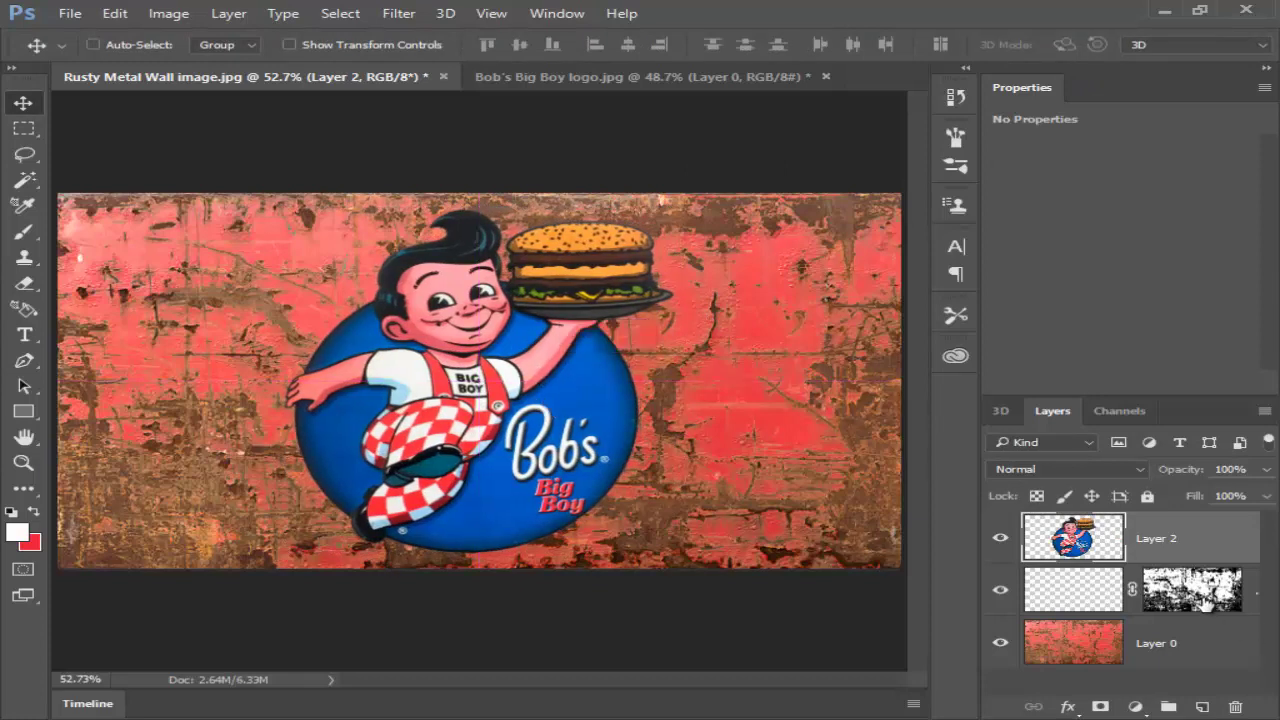
pyautogui.moveTo(1205, 603); pyautogui.dragTo(1190, 540)
pyautogui.press('z')
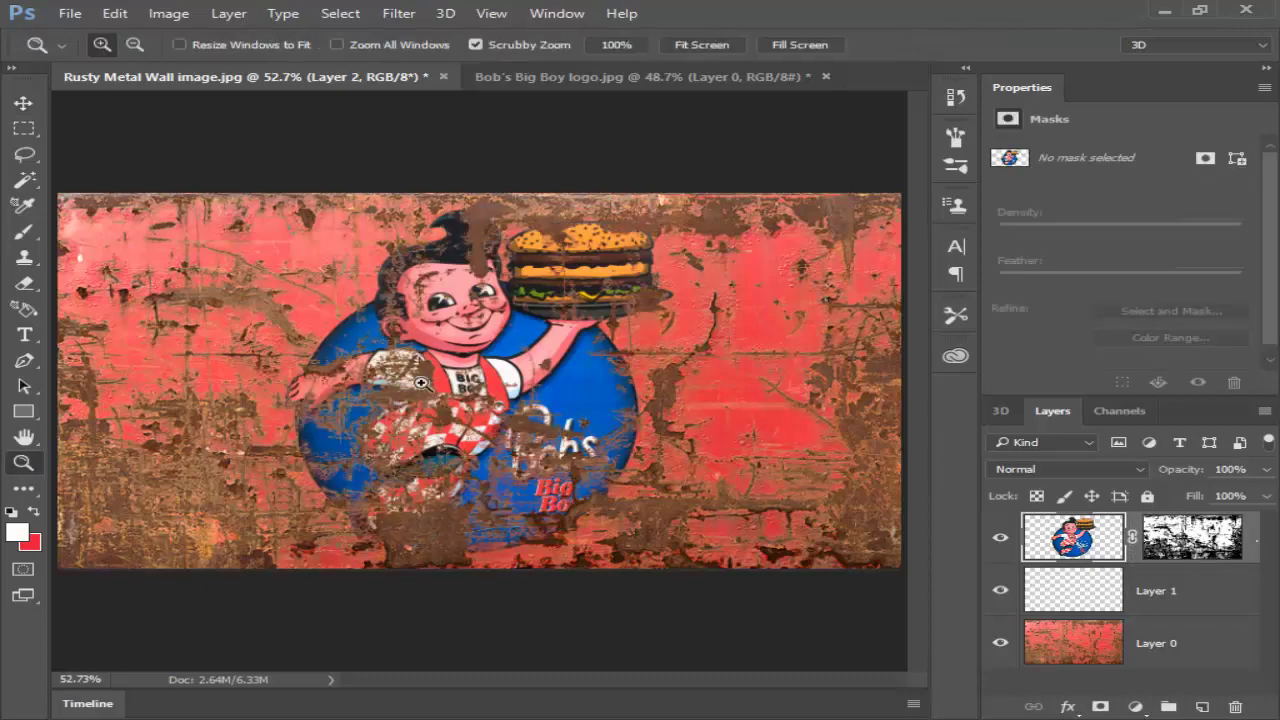
pyautogui.moveTo(395, 366)
pyautogui.mouseDown()
pyautogui.moveTo(390, 330)
pyautogui.moveTo(410, 345)
pyautogui.mouseUp()
# Zoom in and out on Bob's face and the logo to inspect the rust weathering
pyautogui.click(20, 106)
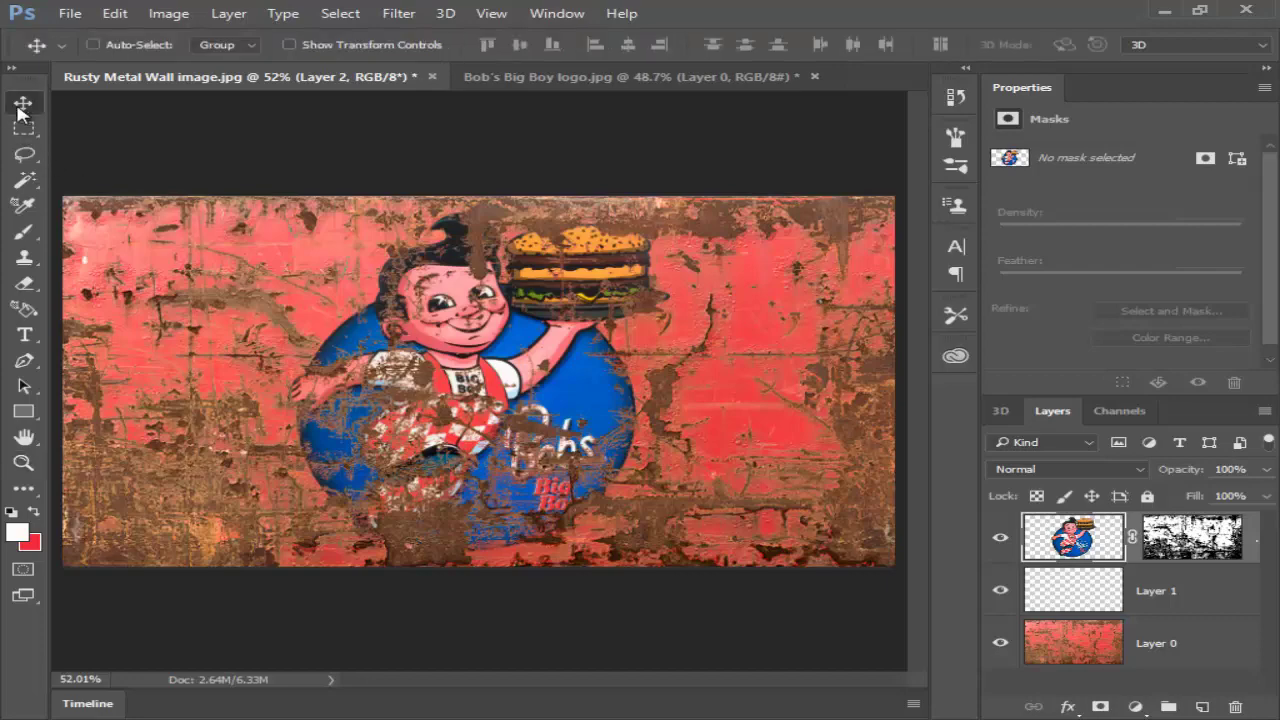
pyautogui.press('z')
pyautogui.moveTo(446, 242)
pyautogui.mouseDown()
pyautogui.moveTo(476, 256)
pyautogui.moveTo(447, 238)
pyautogui.mouseUp()
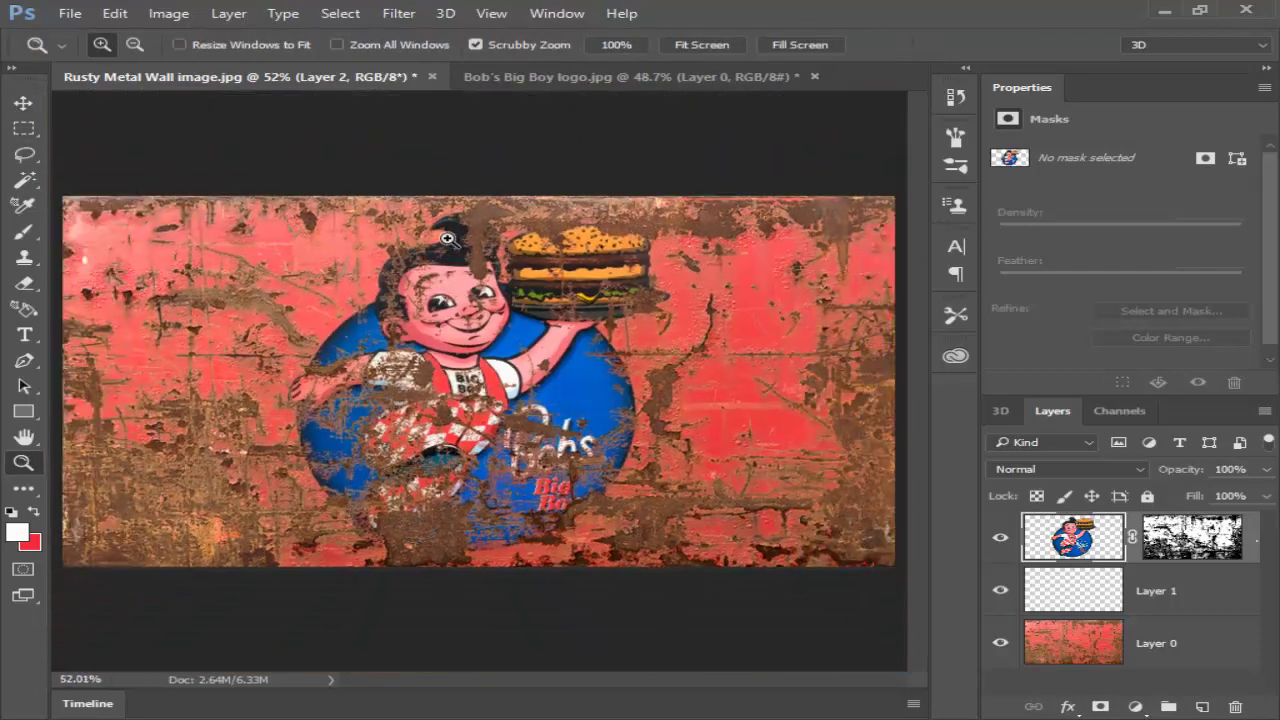
pyautogui.click(23, 103)
pyautogui.press('z')
pyautogui.moveTo(430, 400)
pyautogui.mouseDown()
pyautogui.moveTo(399, 401)
pyautogui.moveTo(484, 514)
pyautogui.mouseUp()
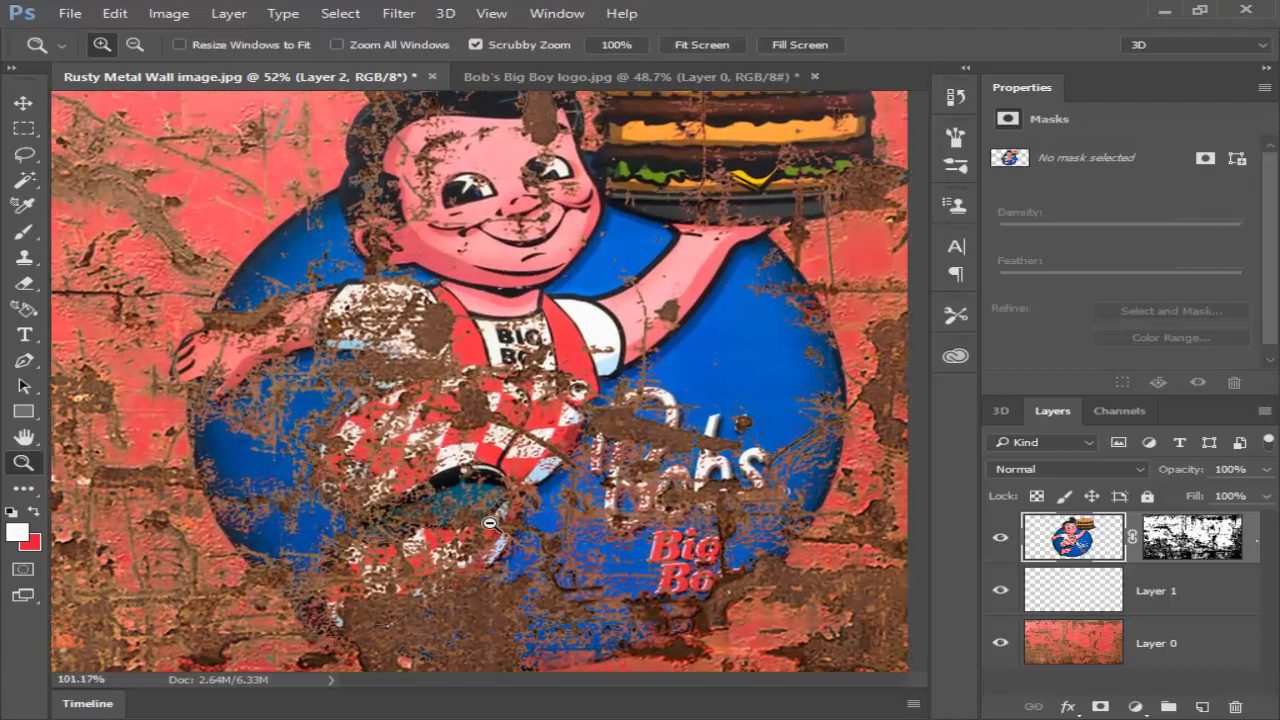
pyautogui.moveTo(484, 514); pyautogui.dragTo(483, 430)
pyautogui.moveTo(467, 337); pyautogui.dragTo(457, 388)
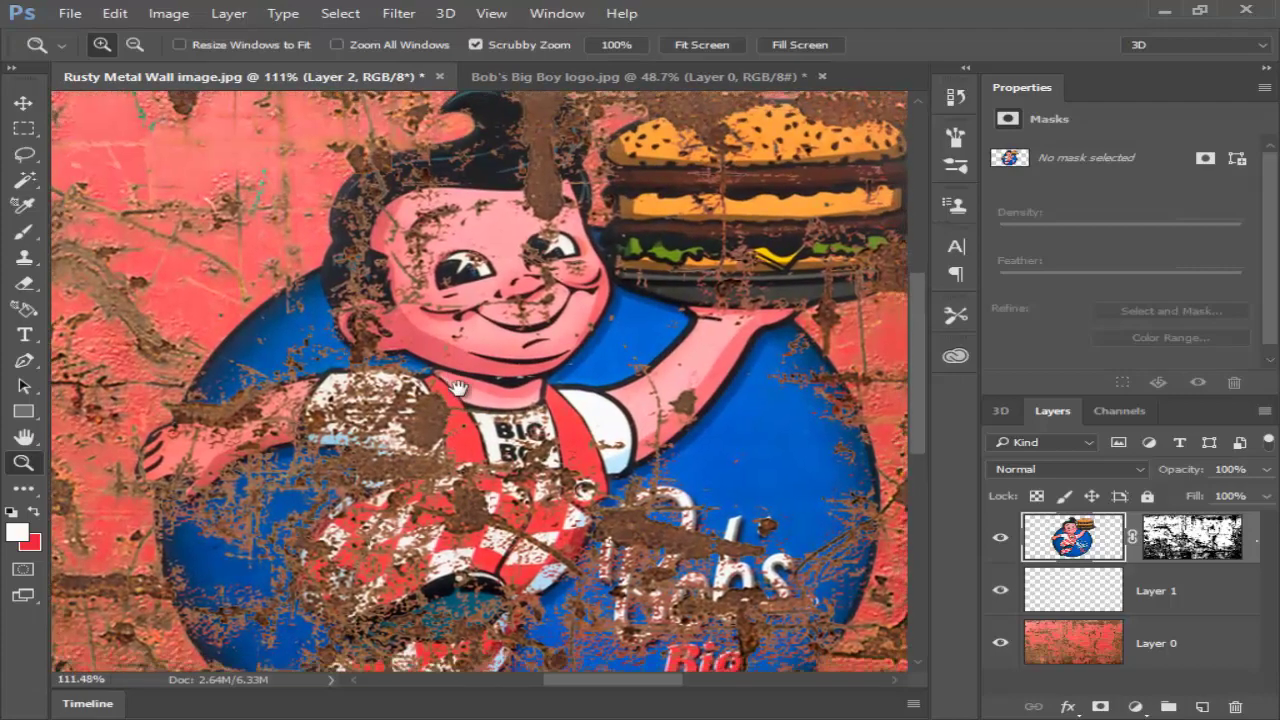
pyautogui.moveTo(479, 283)
pyautogui.mouseDown()
pyautogui.moveTo(731, 530)
pyautogui.moveTo(435, 227)
pyautogui.mouseUp()
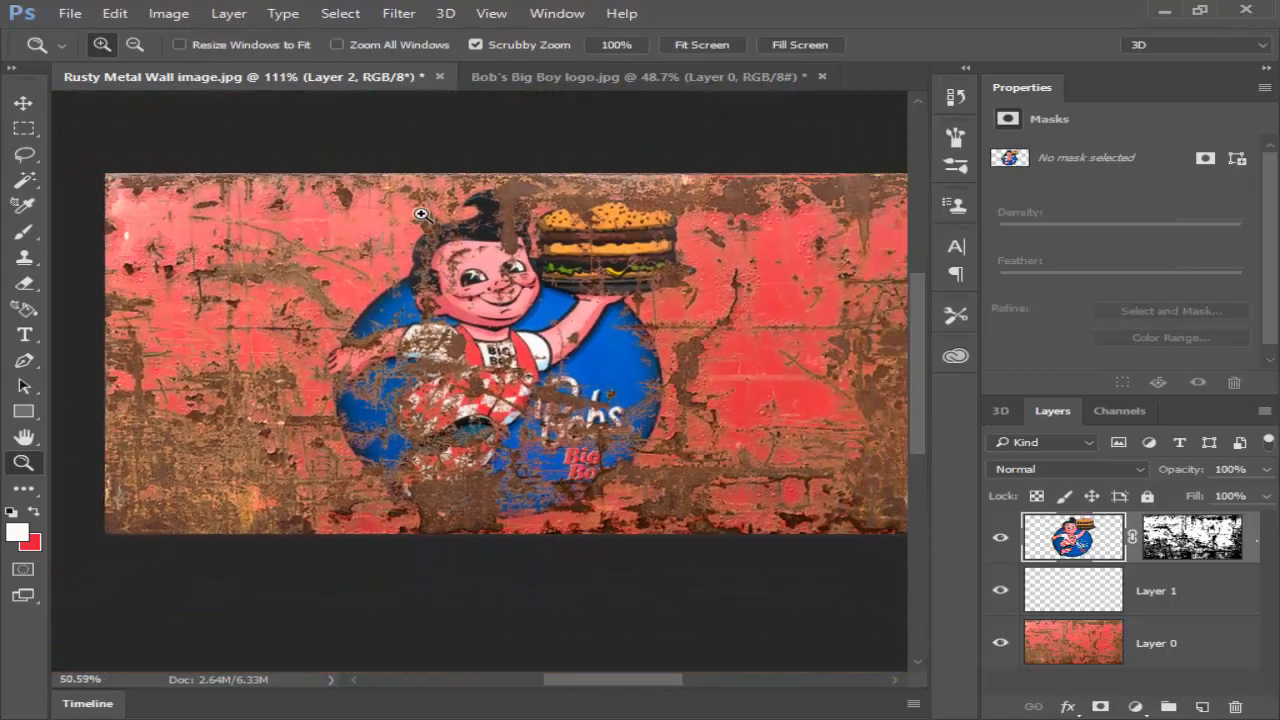
pyautogui.moveTo(435, 227); pyautogui.dragTo(520, 317)
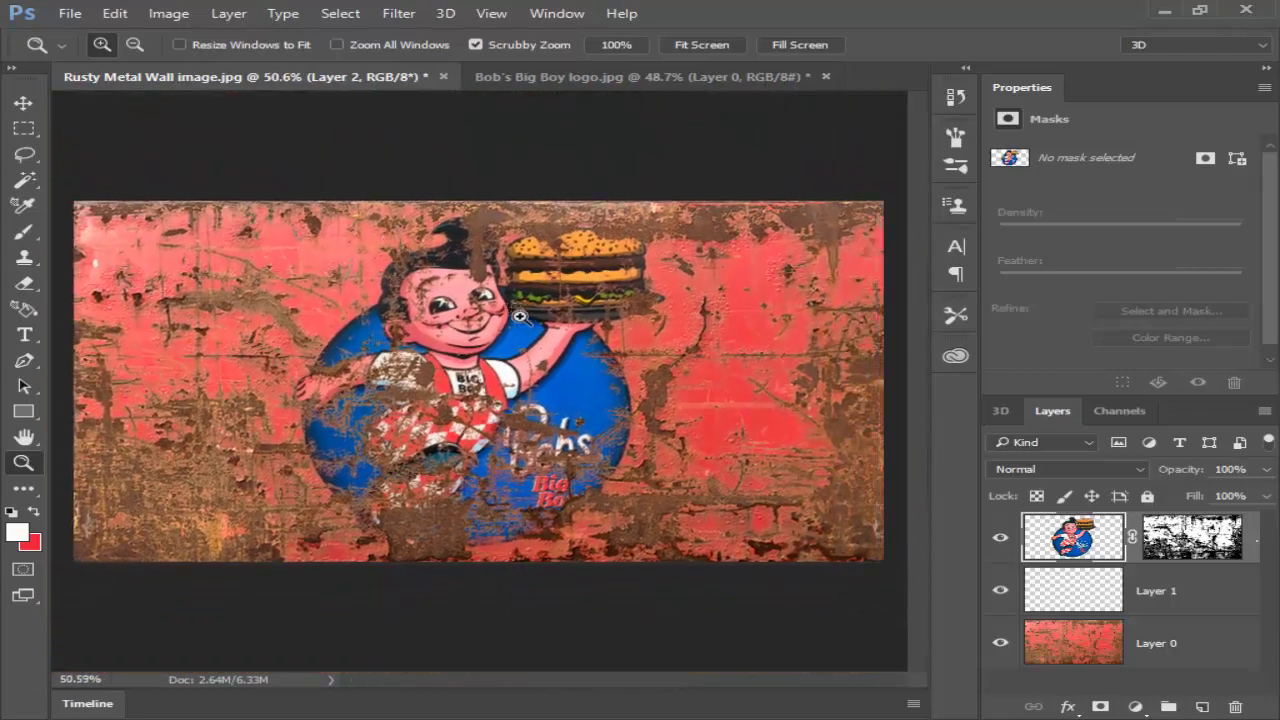
# In Layer 2's Blending Options, split This Layer's black point to 1 / 44
pyautogui.doubleClick(1103, 550)
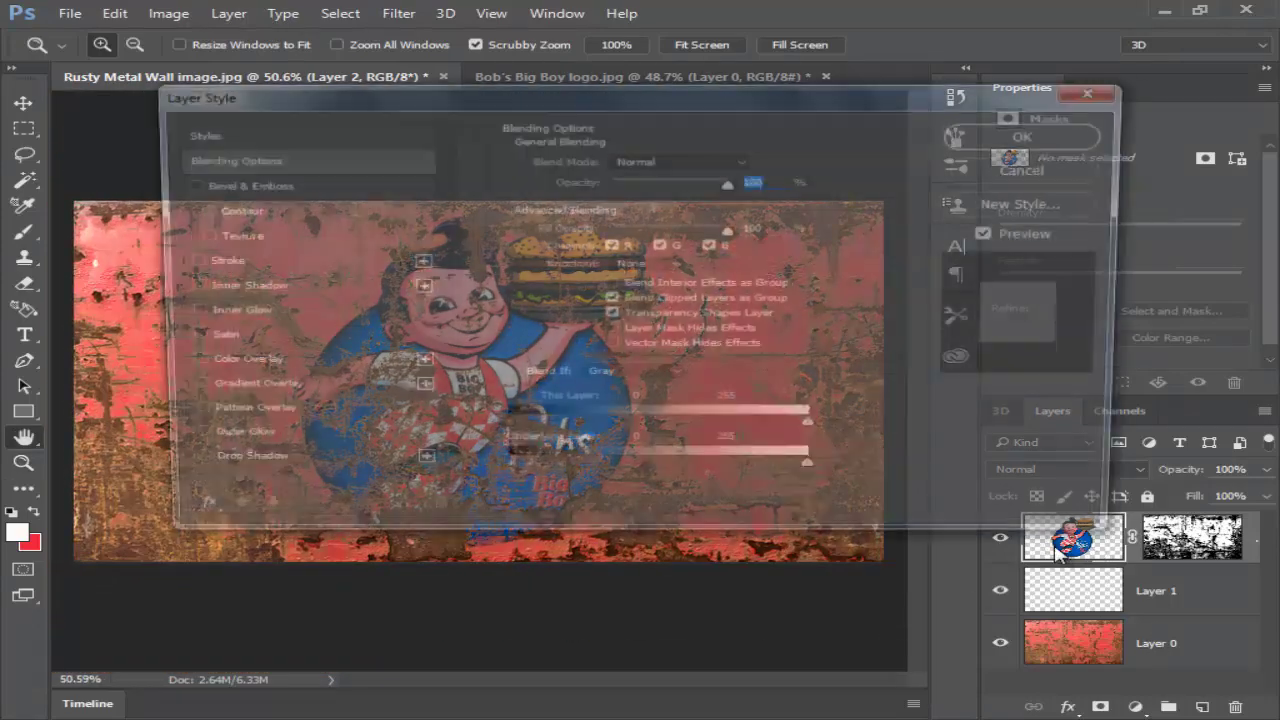
pyautogui.moveTo(578, 107); pyautogui.dragTo(1121, 90)
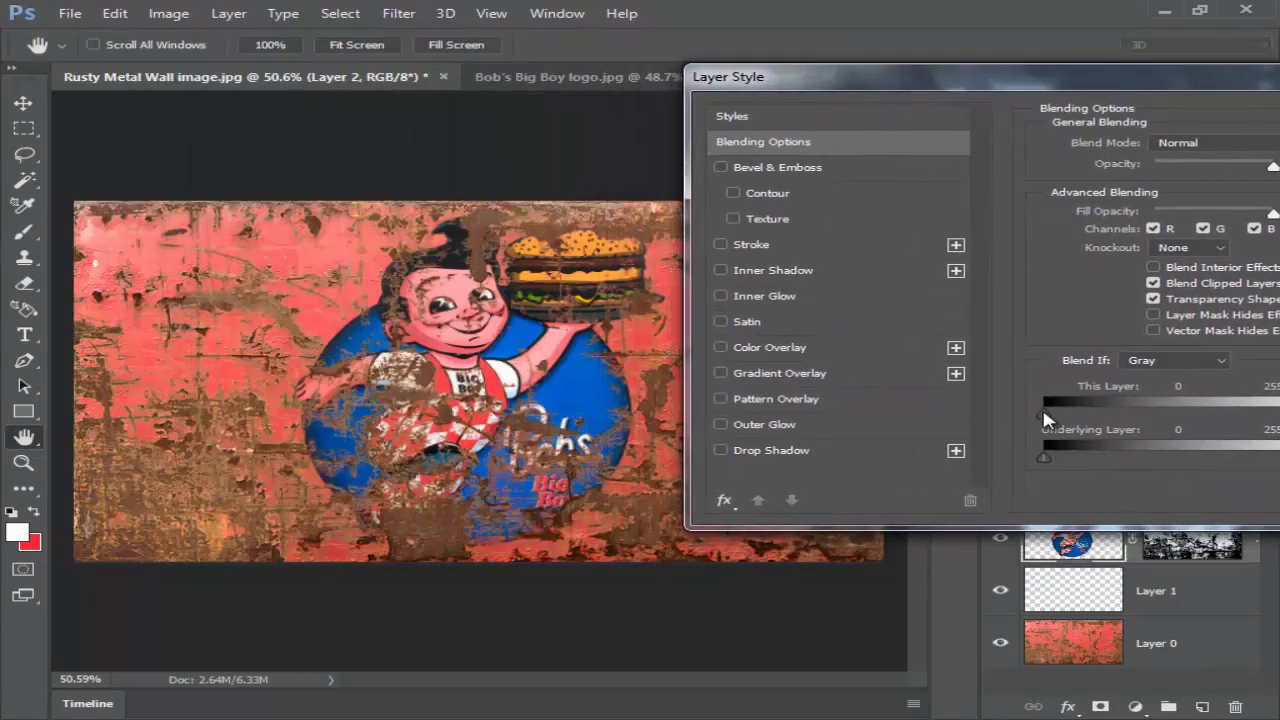
pyautogui.moveTo(1050, 419); pyautogui.dragTo(1034, 417)
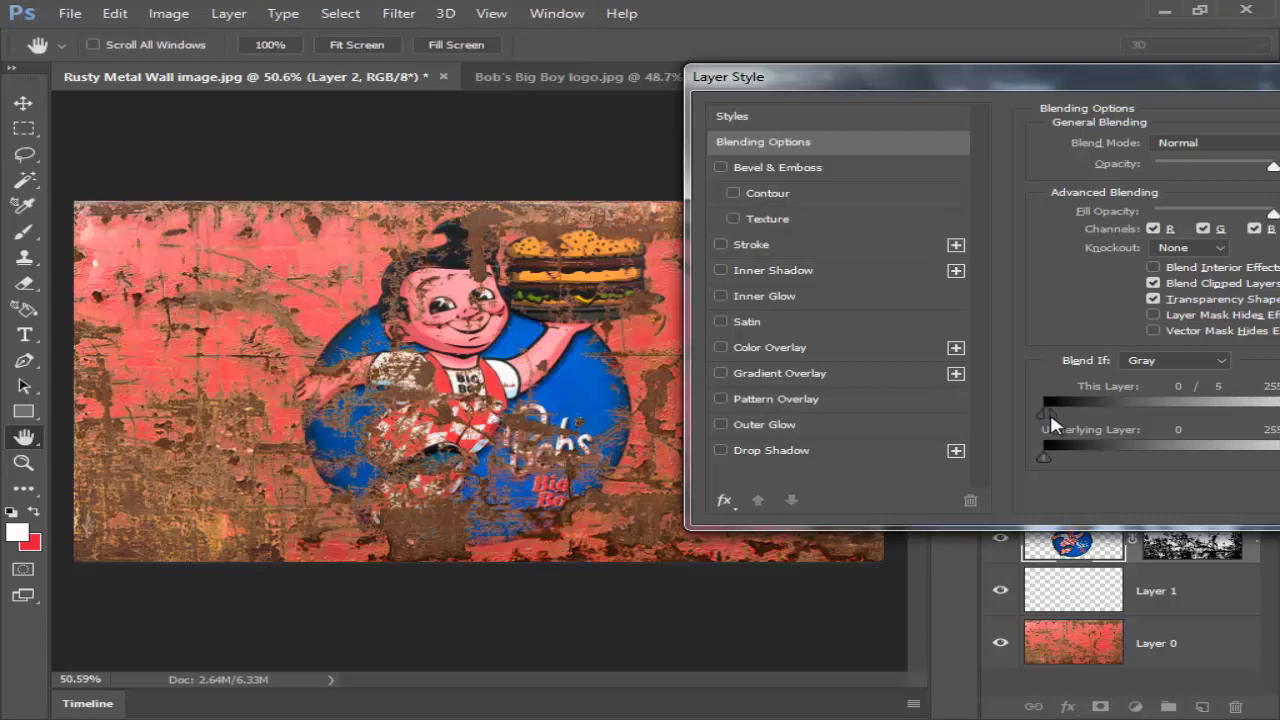
pyautogui.moveTo(1069, 416)
pyautogui.mouseDown()
pyautogui.moveTo(1185, 423)
pyautogui.moveTo(1049, 432)
pyautogui.mouseUp()
pyautogui.moveTo(1046, 413)
pyautogui.mouseDown()
pyautogui.moveTo(1130, 415)
pyautogui.moveTo(1100, 418)
pyautogui.mouseUp()
pyautogui.moveTo(1041, 79); pyautogui.dragTo(925, 61)
# Split This Layer's white point to 246 / 255 and Underlying Layer to 0/62–129/255, then apply
pyautogui.moveTo(1244, 398)
pyautogui.mouseDown()
pyautogui.moveTo(1183, 441)
pyautogui.moveTo(1048, 445)
pyautogui.moveTo(1095, 448)
pyautogui.mouseUp()
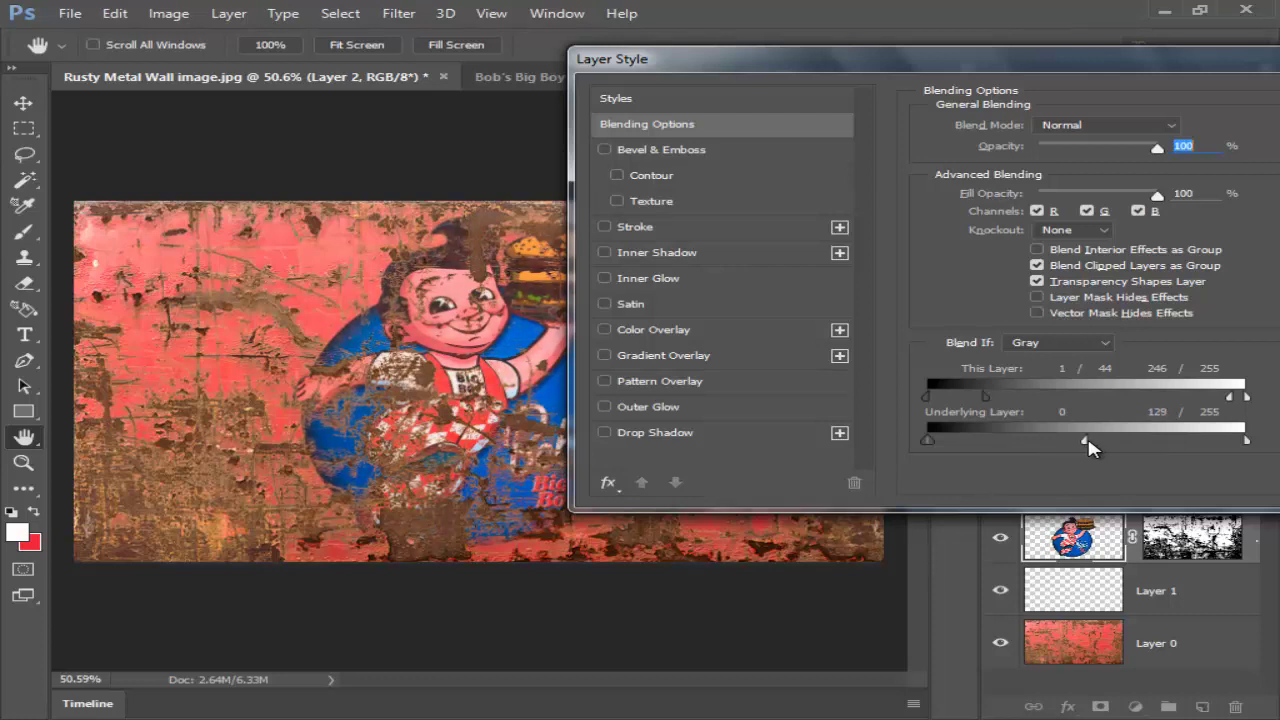
pyautogui.keyDown('alt'); pyautogui.moveTo(928, 441); pyautogui.dragTo(967, 443); pyautogui.keyUp('alt')
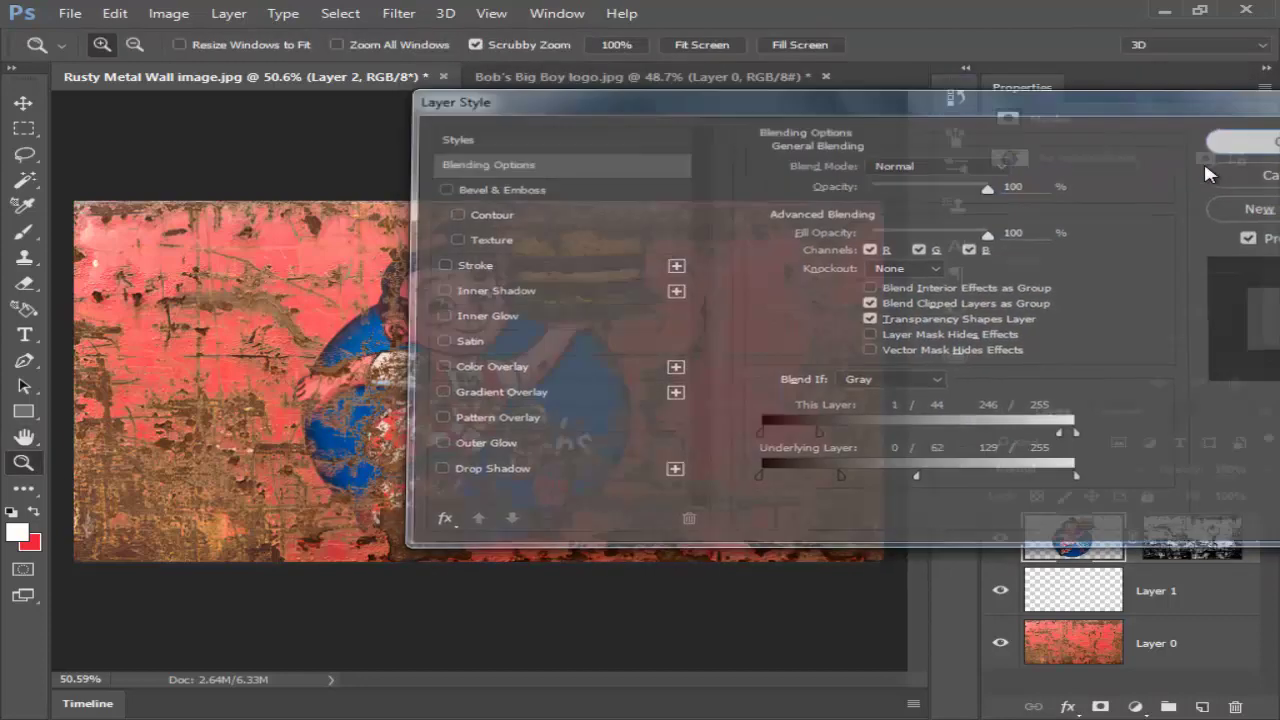
pyautogui.moveTo(773, 296); pyautogui.dragTo(765, 325)
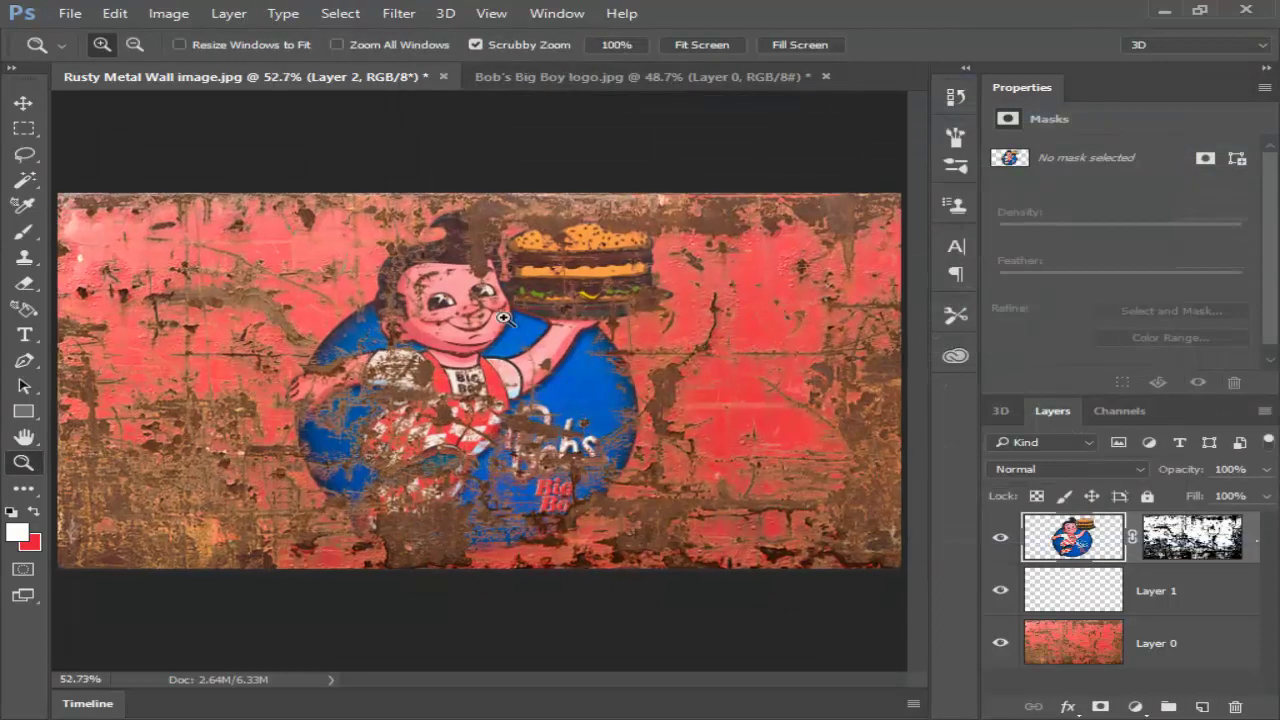
# Inspect Big Boy's face, fit the composite to the window, and hide all panels with Tab
pyautogui.moveTo(435, 310); pyautogui.dragTo(606, 429)
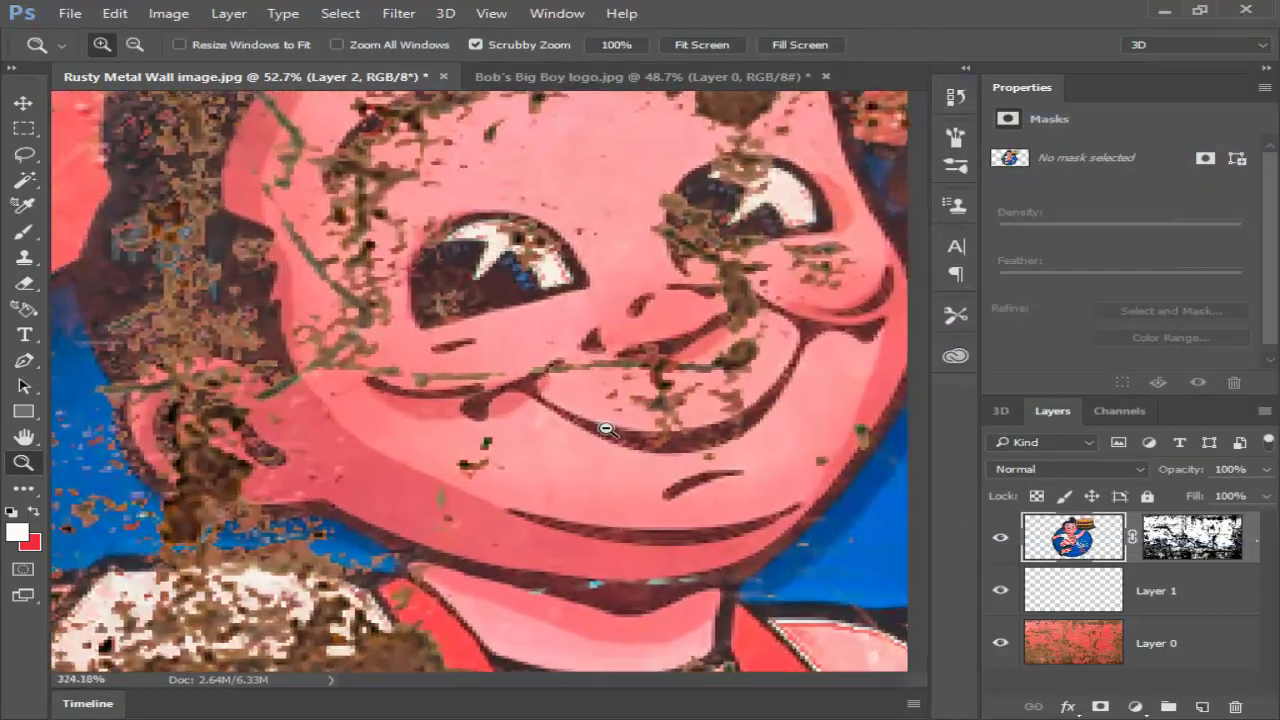
pyautogui.moveTo(606, 429); pyautogui.dragTo(457, 314)
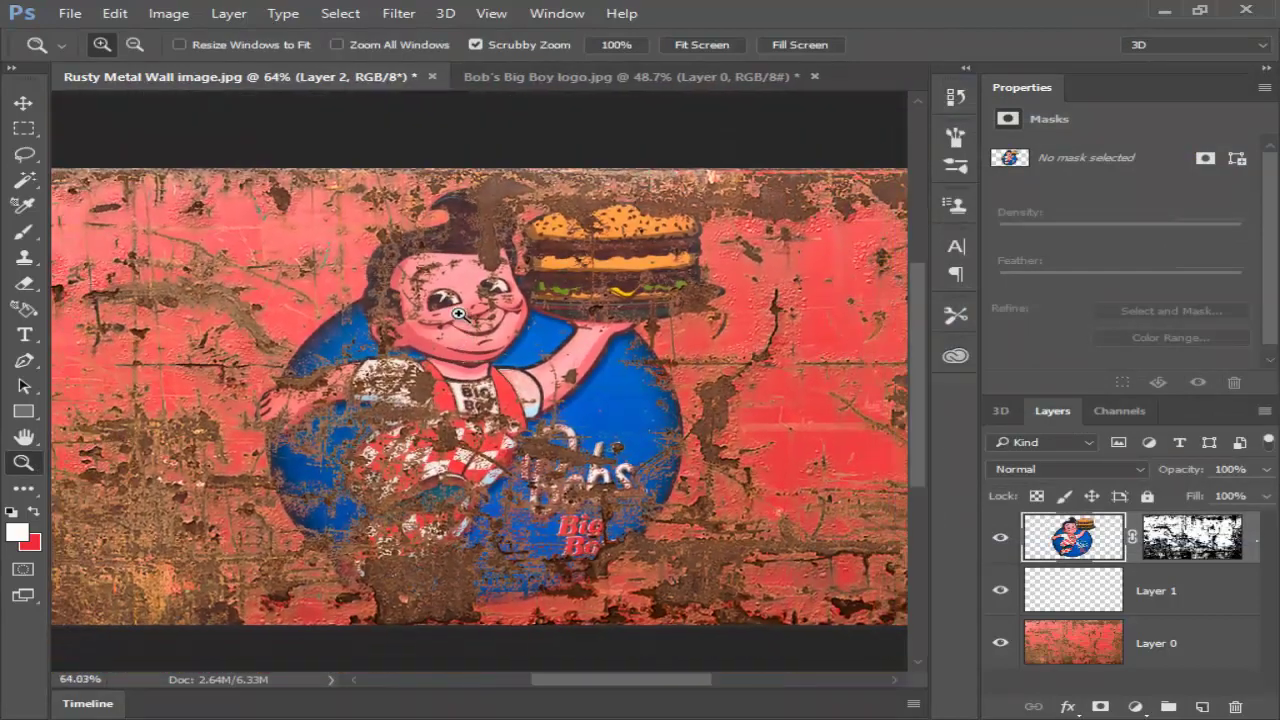
pyautogui.hotkey('ctrl', '0')
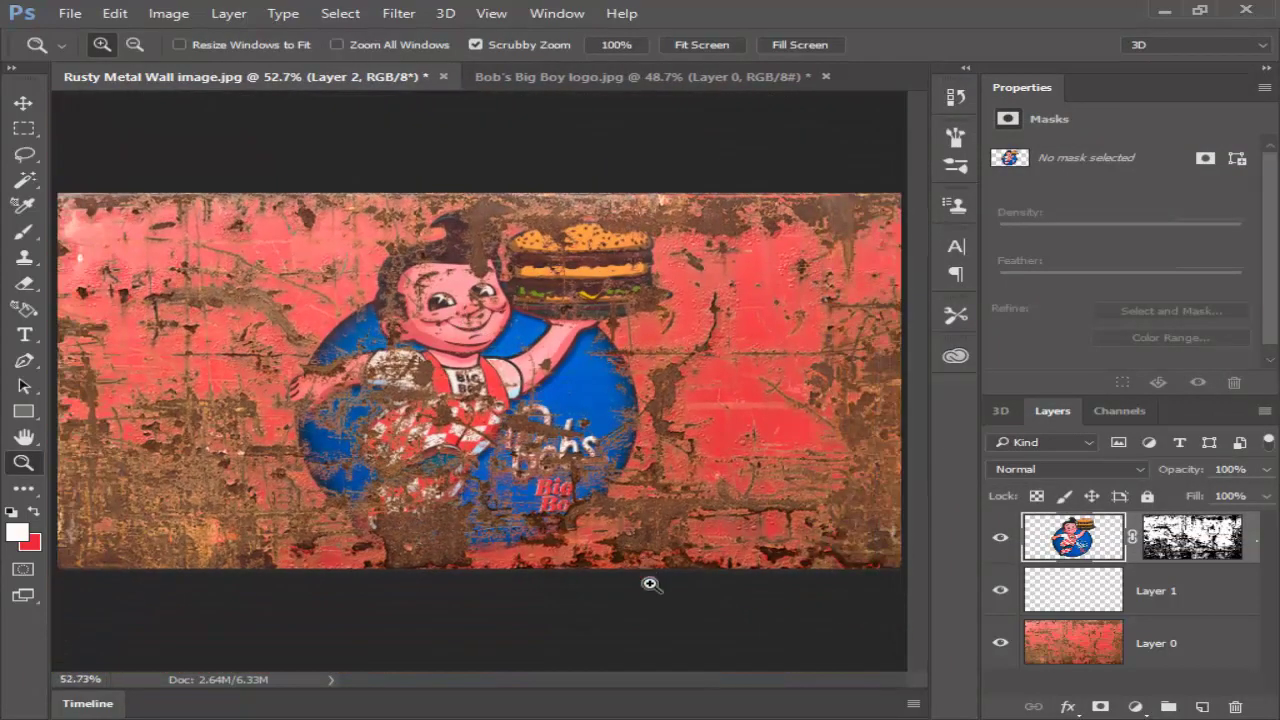
pyautogui.press('Tab')
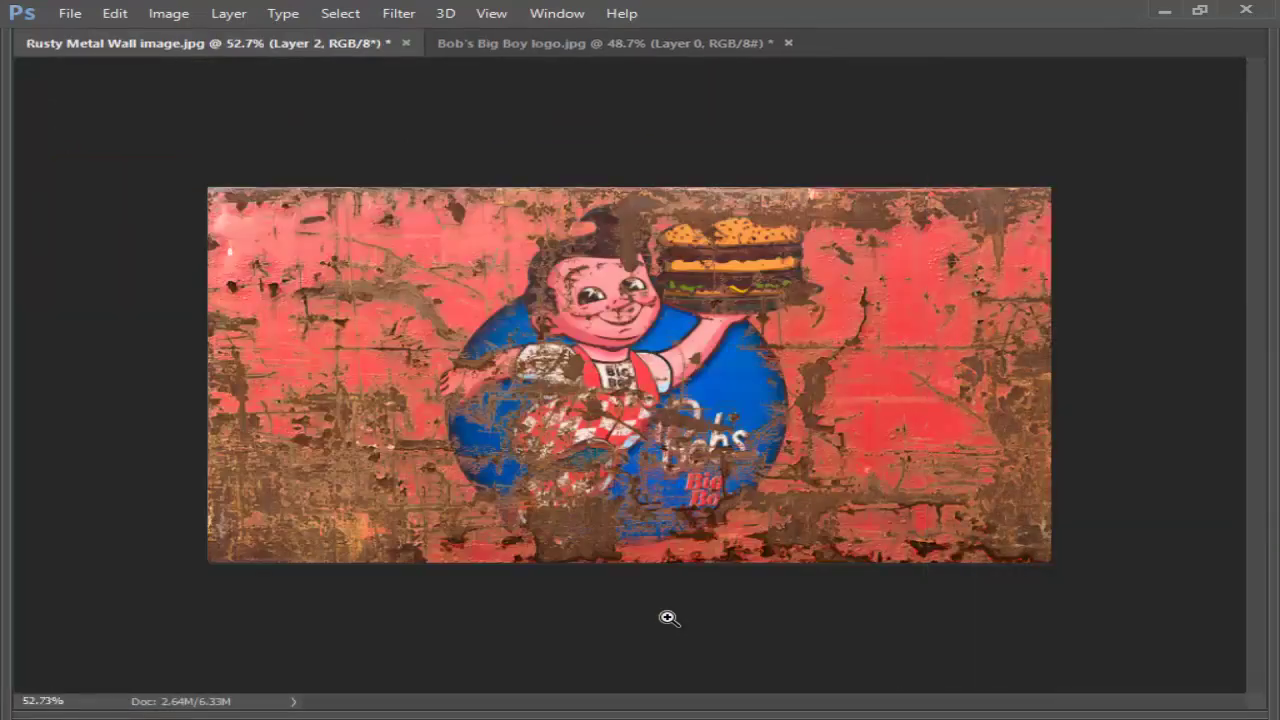
pyautogui.moveTo(560, 366); pyautogui.dragTo(587, 412)
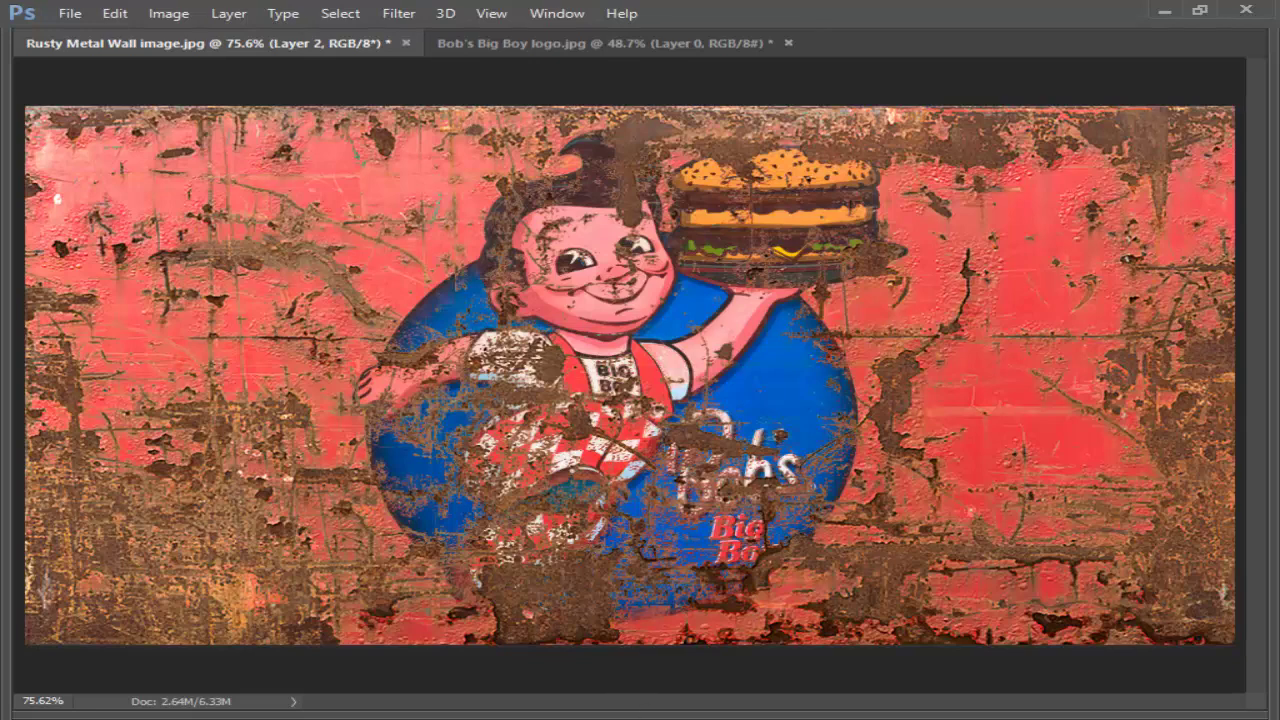